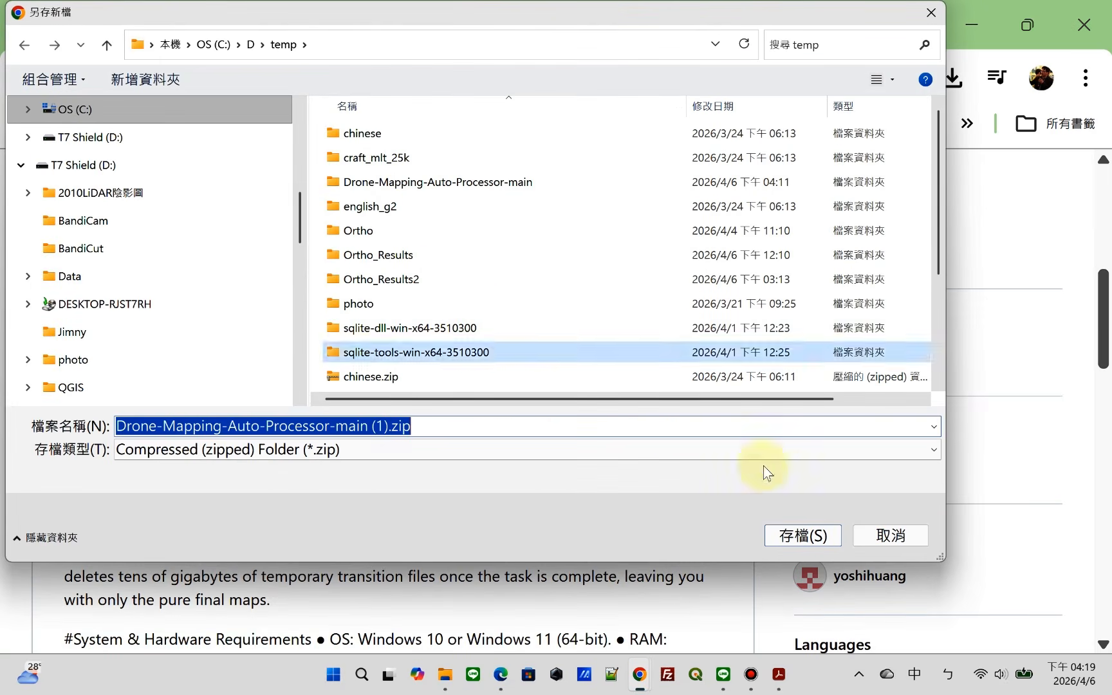
# Save the repository download in the temp folder as Drone-Mapping-Auto-Processor-main.zip, replacing the existing file
pyautogui.click(424, 431)
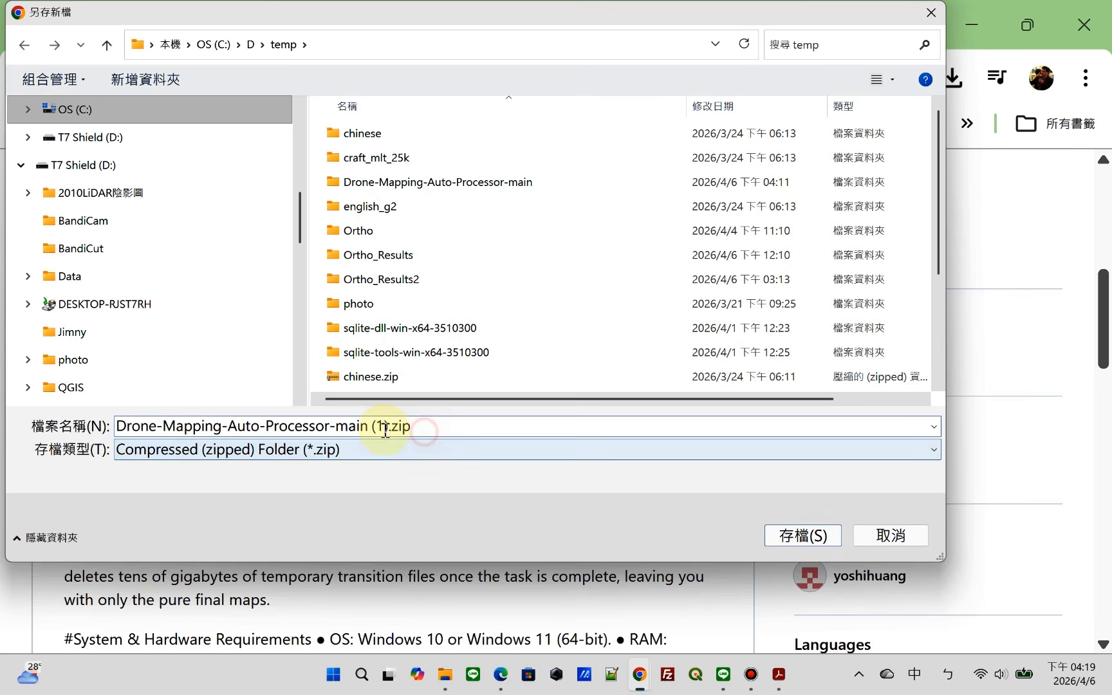
pyautogui.click(372, 426)
pyautogui.press('BackSpace')
pyautogui.moveTo(389, 431); pyautogui.dragTo(390, 429)
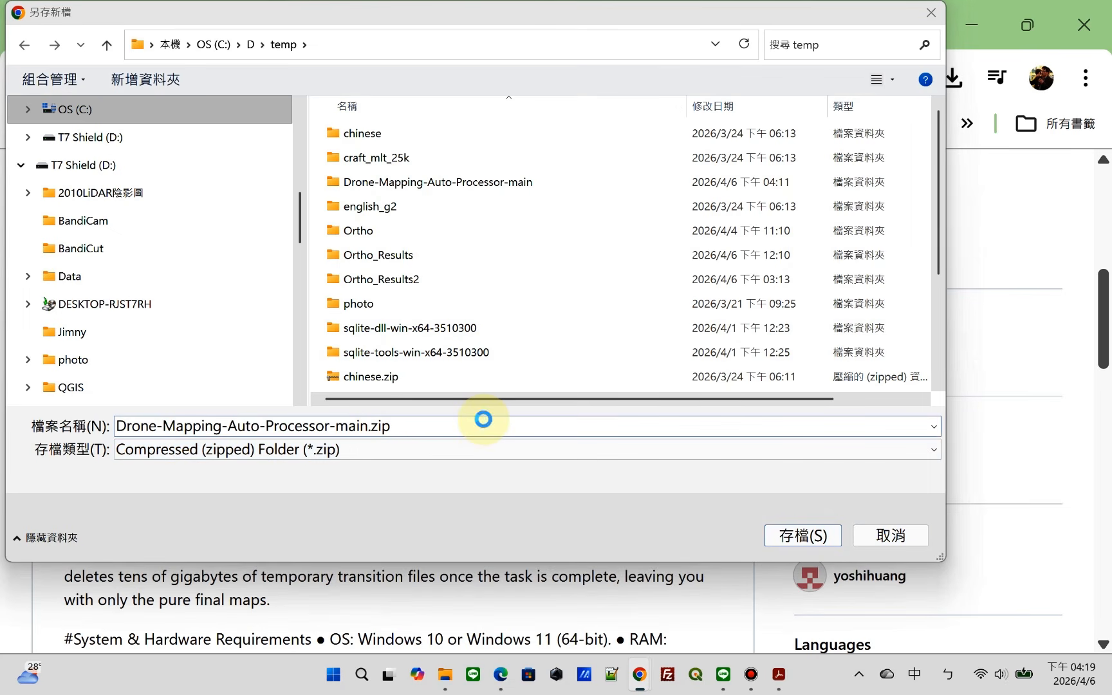
pyautogui.click(618, 335)
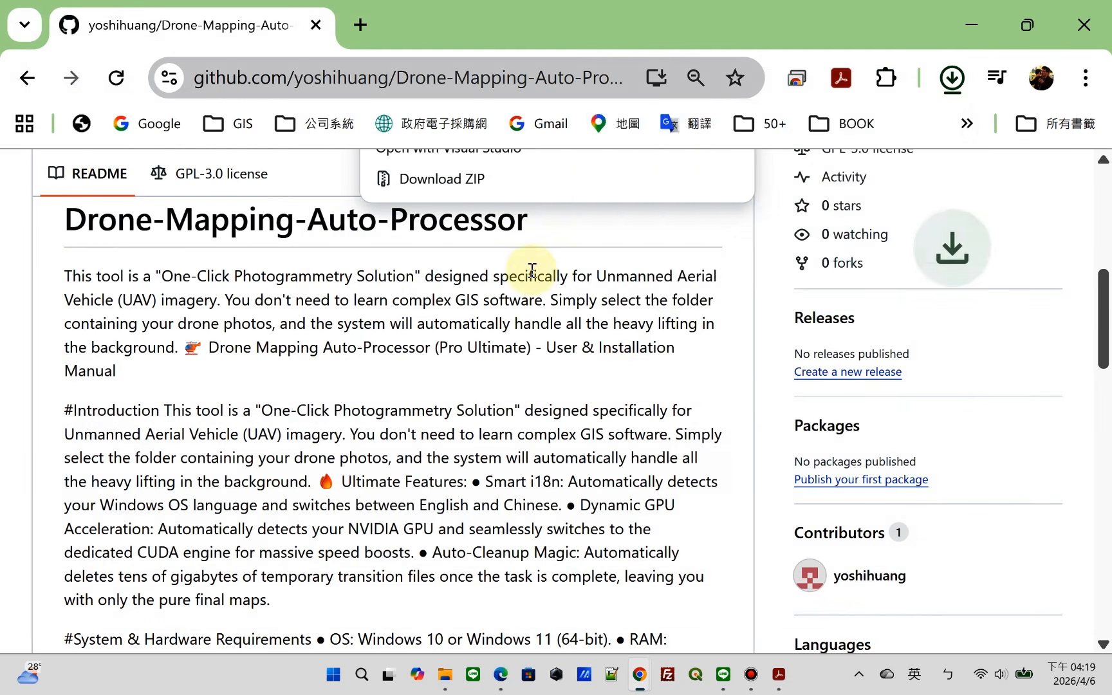
# Show the downloaded zip in its folder and extract all of it to Drone-Mapping-Auto-Processor-main, replacing the existing files
pyautogui.click(887, 141)
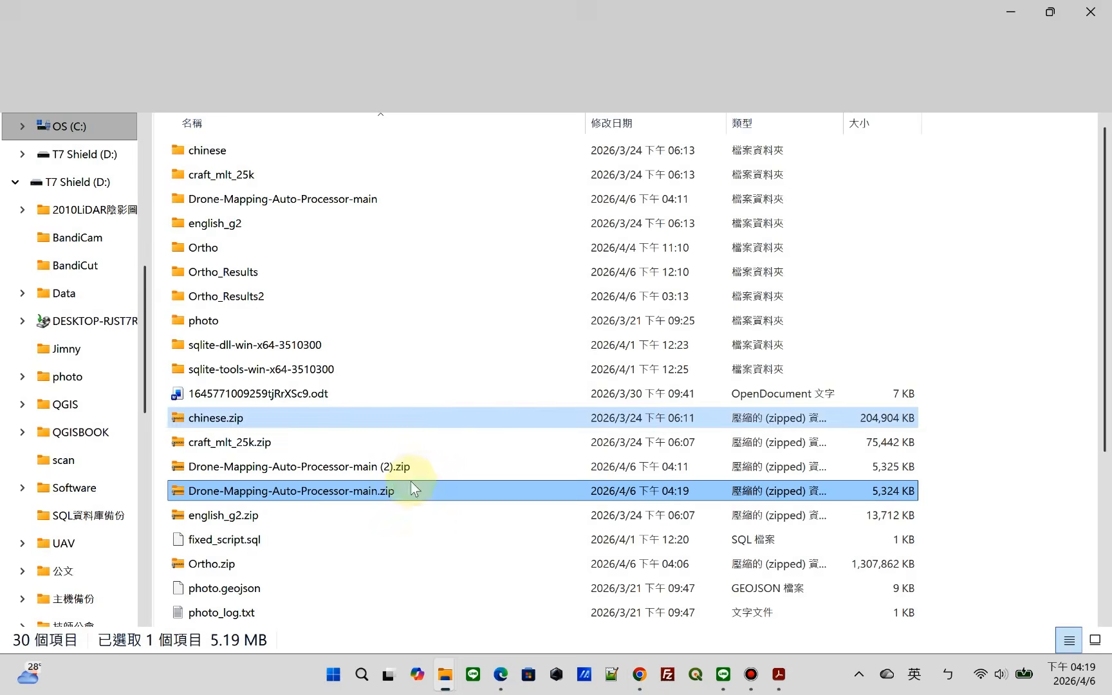
pyautogui.rightClick(405, 490)
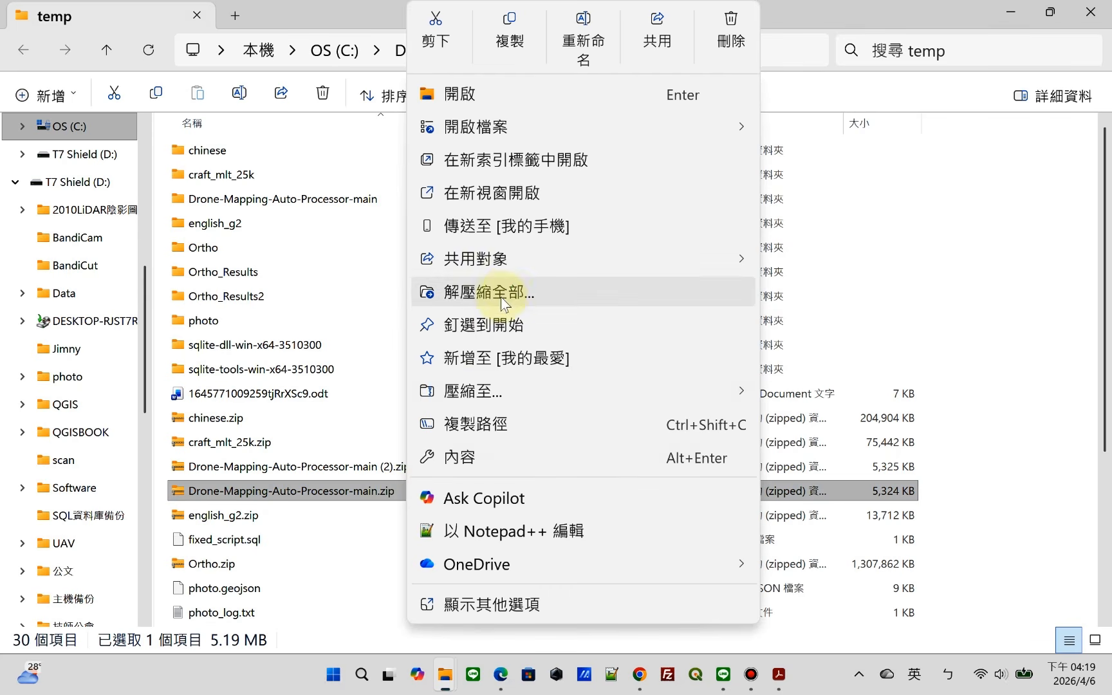
pyautogui.click(501, 294)
pyautogui.click(659, 483)
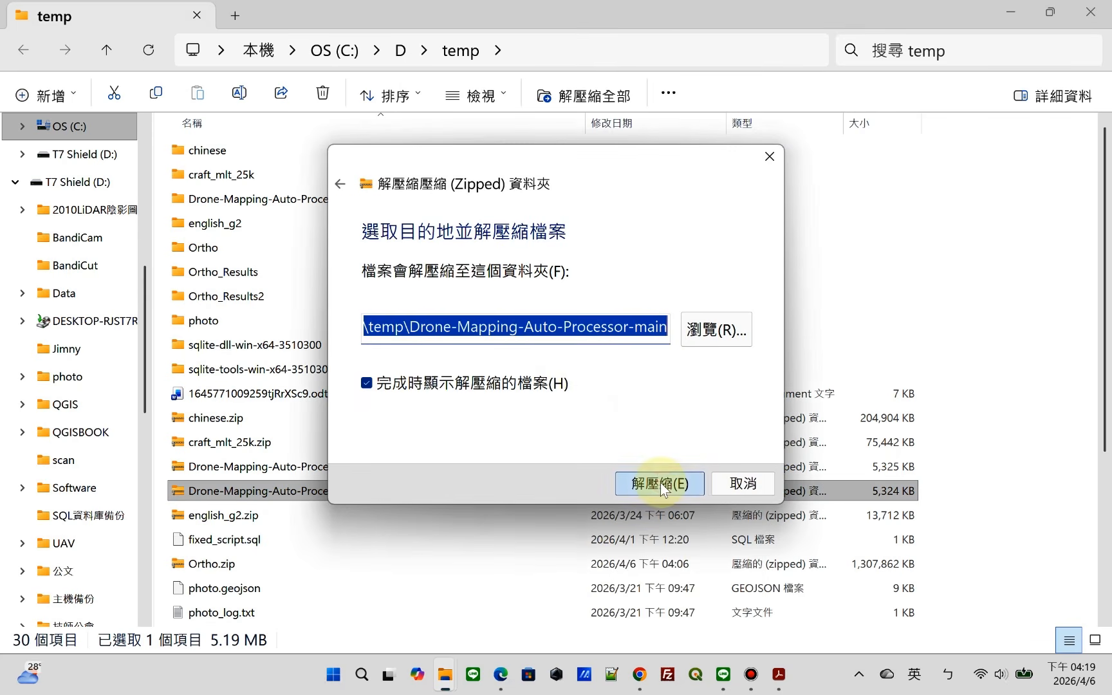
pyautogui.click(583, 332)
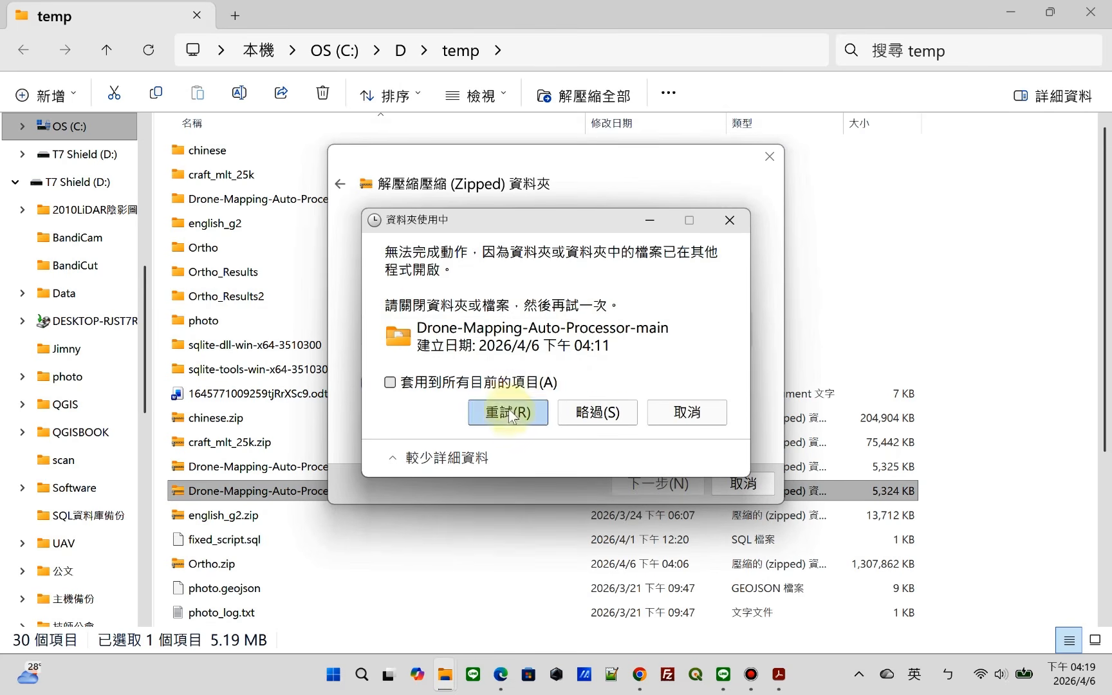
# Close the PDF reader that is blocking the Drone-Mapping-Auto-Processor-main folder and retry the extraction
pyautogui.click(779, 674)
pyautogui.click(1090, 15)
pyautogui.click(507, 412)
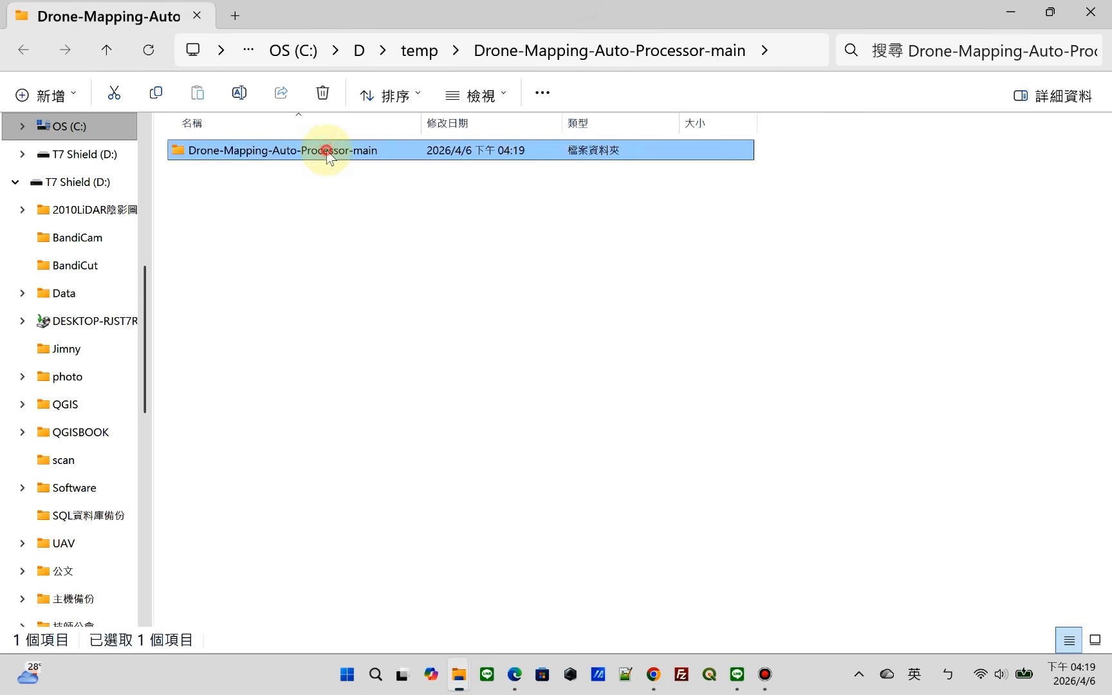
# Go into the extracted inner Drone-Mapping-Auto-Processor-main folder and open OrthoUAVImage_UserGuide.pdf
pyautogui.doubleClick(322, 152)
pyautogui.click(298, 176)
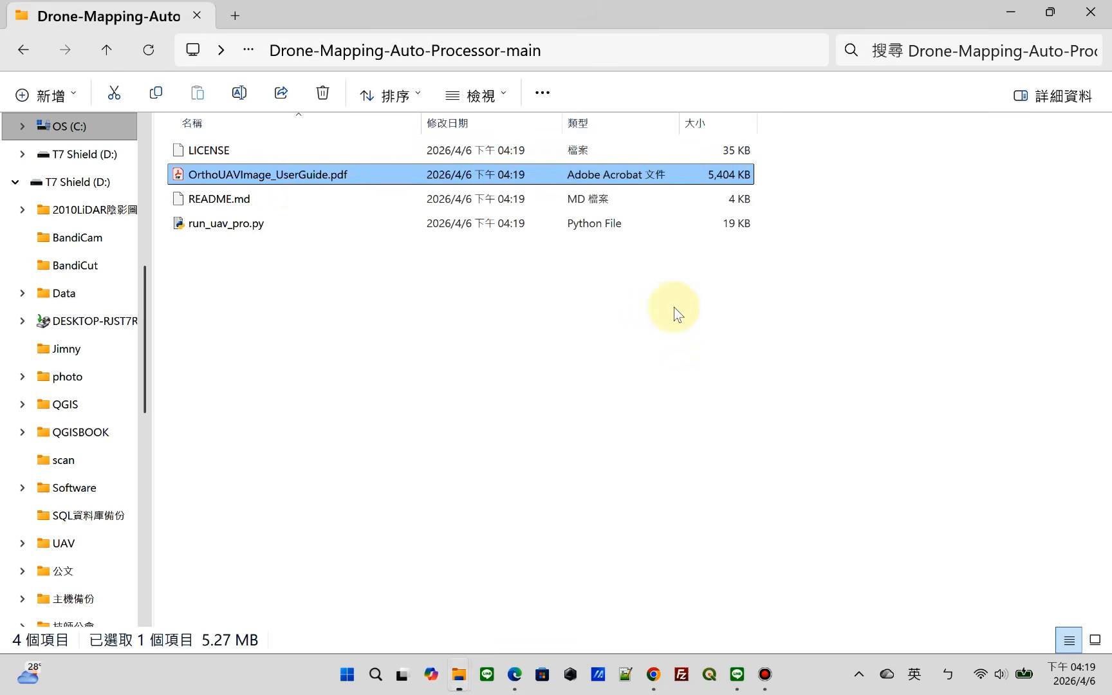
pyautogui.press('Return')
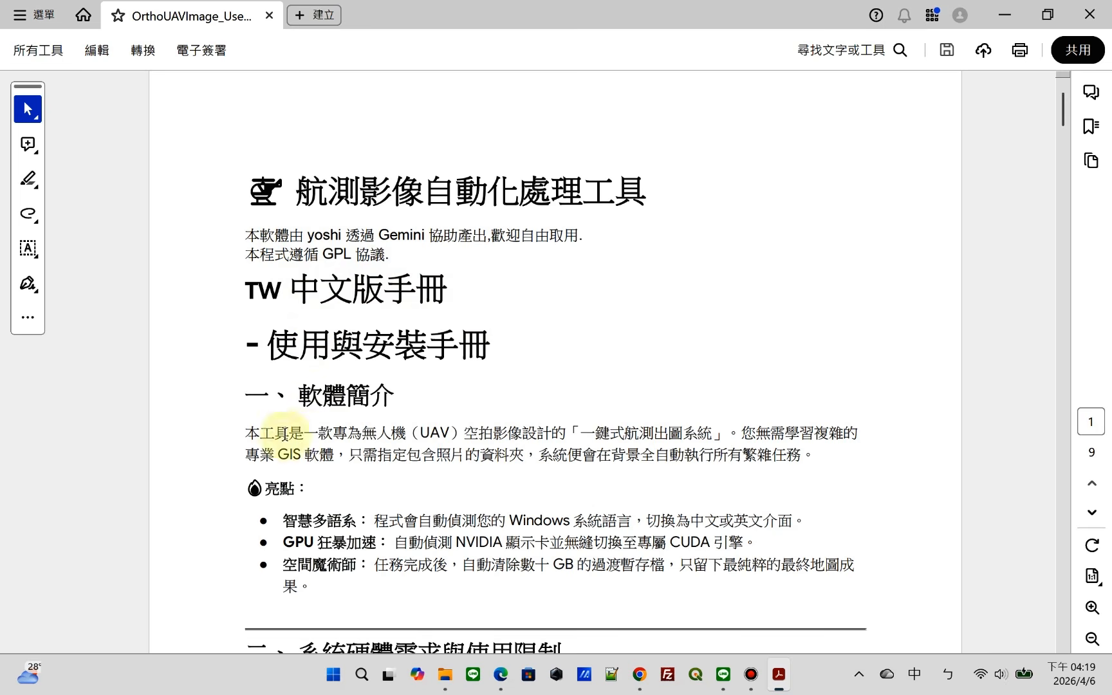
# Read the user guide's software introduction and its section on system hardware requirements and usage limits
pyautogui.moveTo(245, 434); pyautogui.dragTo(833, 457)
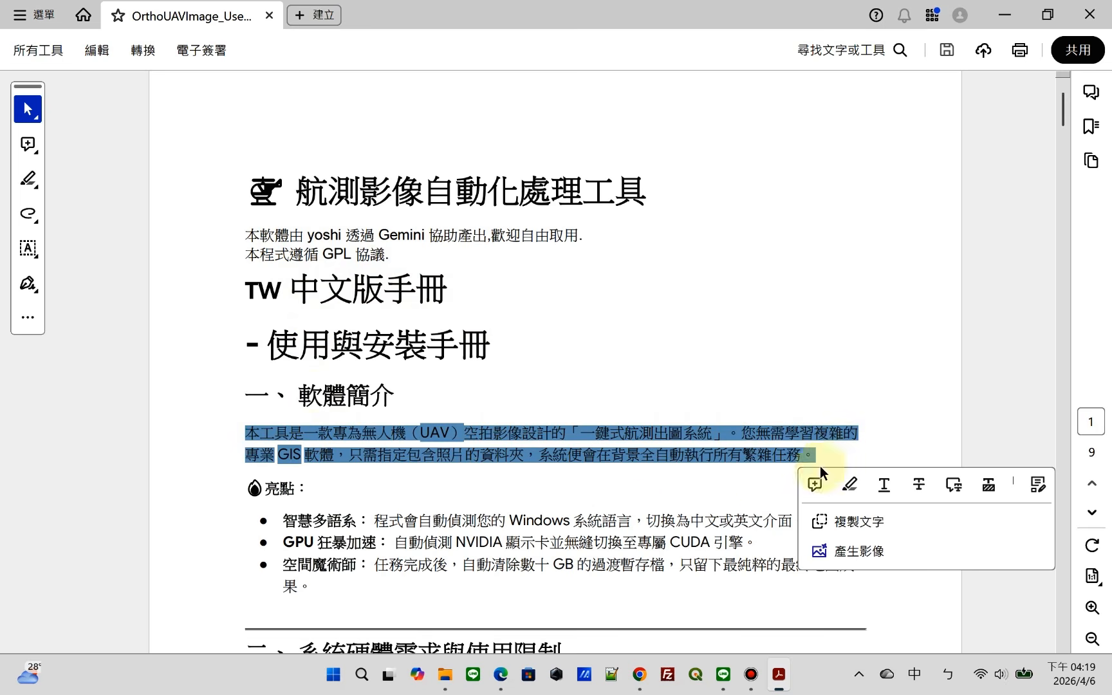
pyautogui.click(594, 484)
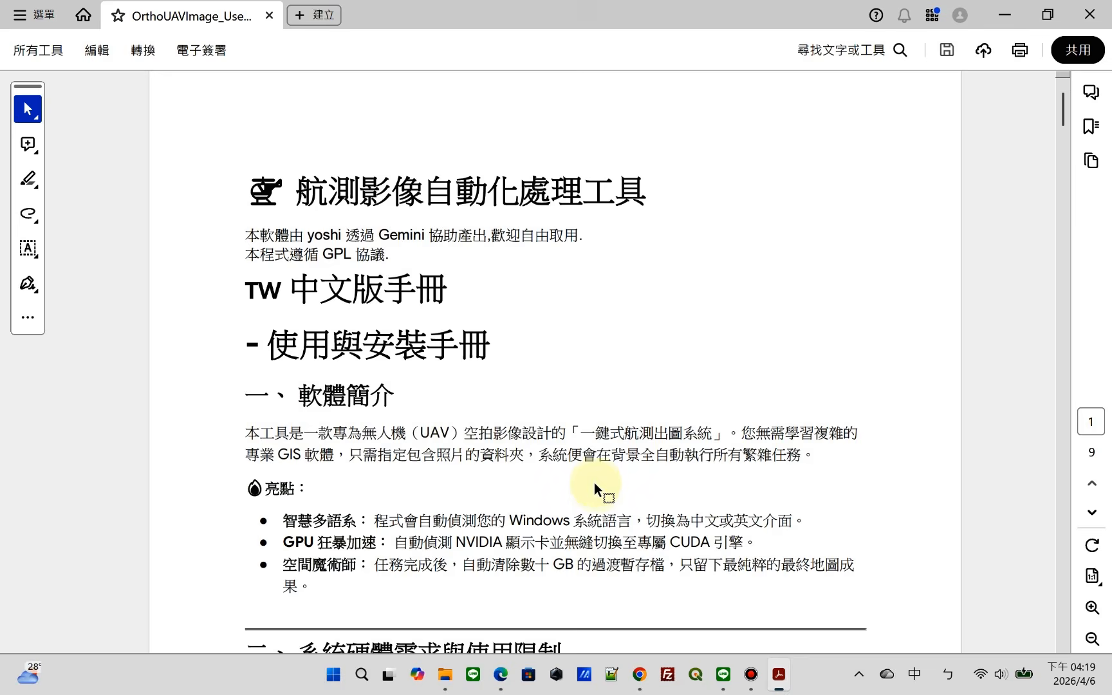
pyautogui.scroll(-5, 594, 483)
pyautogui.scroll(-3, 480, 477)
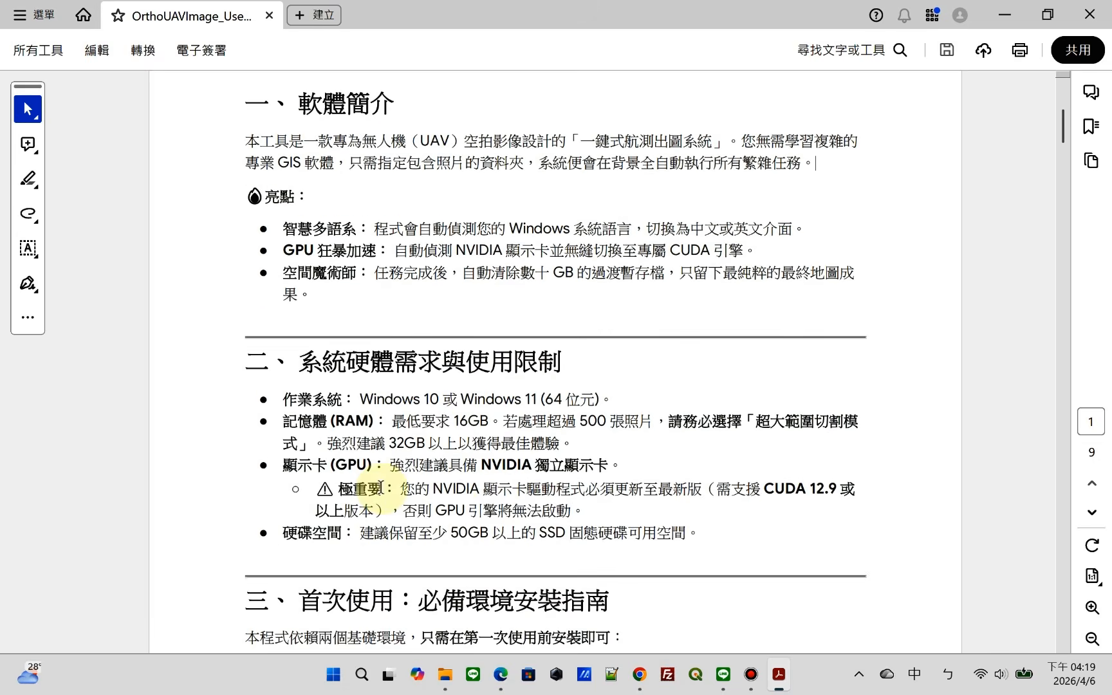
pyautogui.moveTo(300, 320); pyautogui.dragTo(596, 337)
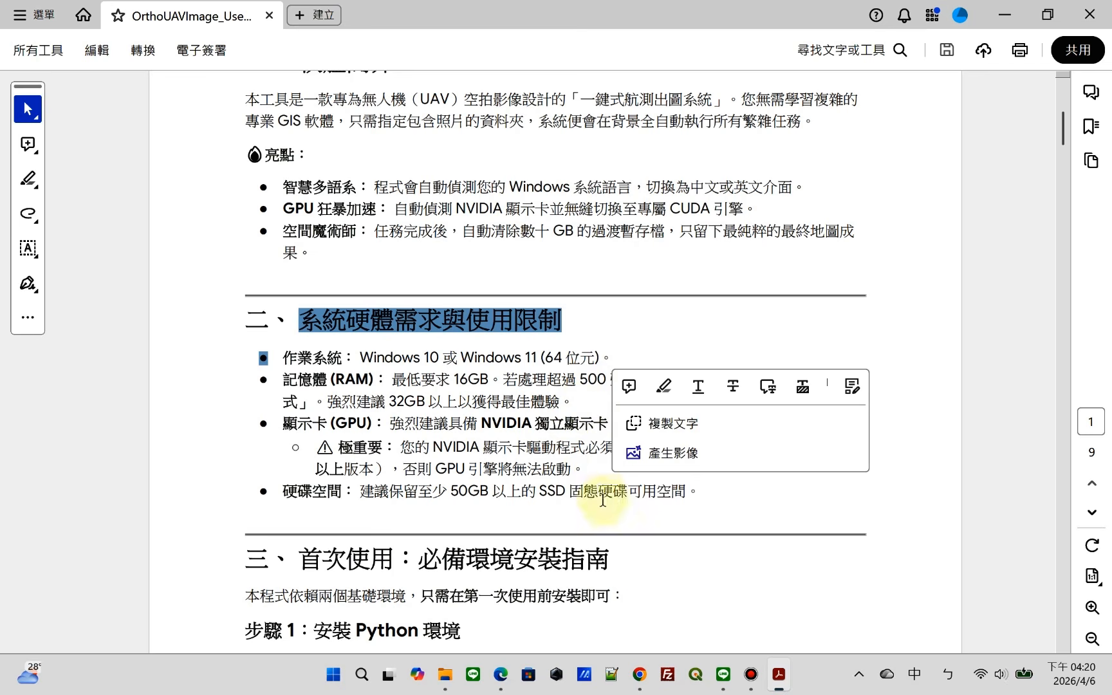
pyautogui.click(628, 524)
pyautogui.scroll(-5, 611, 494)
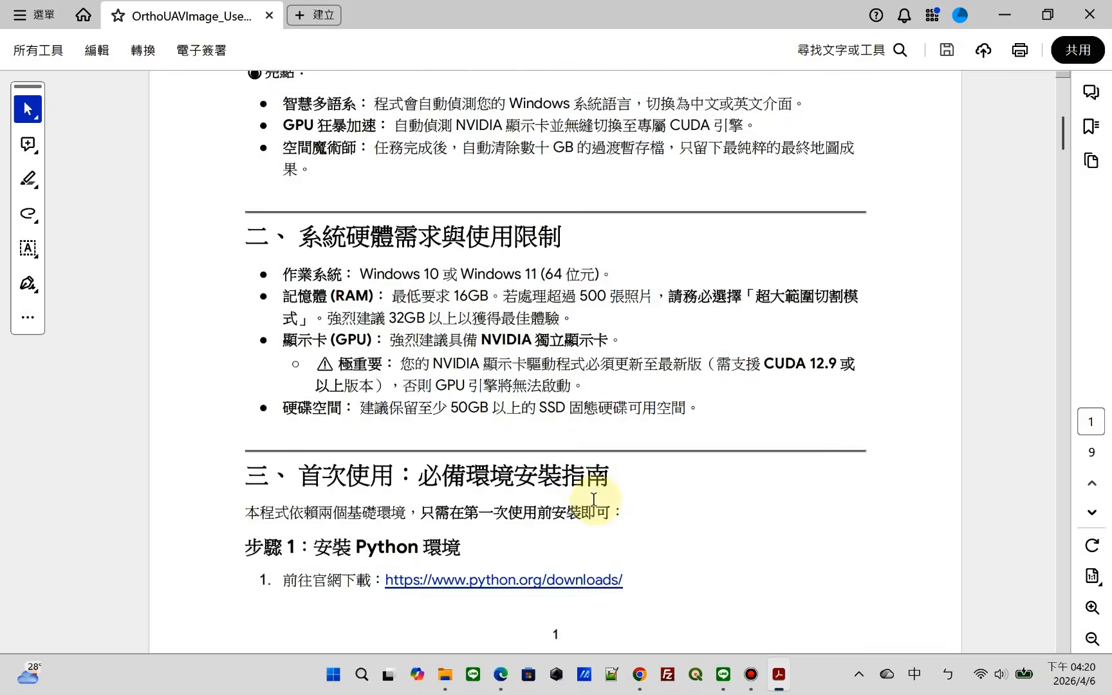
pyautogui.moveTo(332, 422); pyautogui.dragTo(464, 419)
pyautogui.scroll(-1, 544, 397)
pyautogui.click(605, 375)
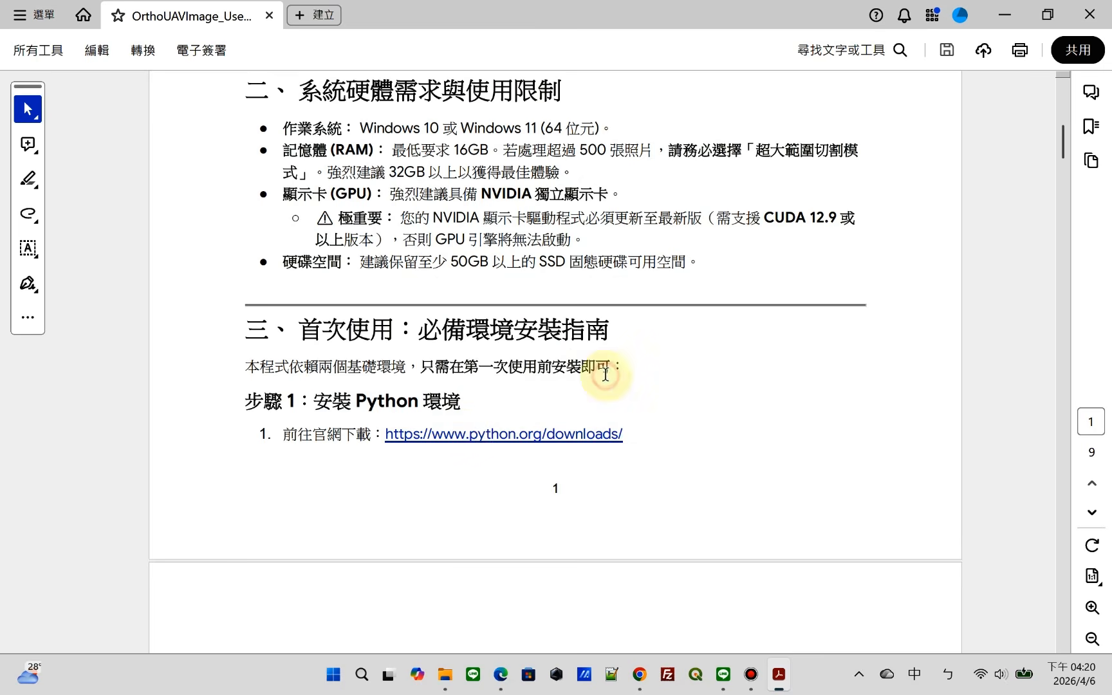
# Open the Python downloads page from the guide's step 1, look at the download options, and close the browser
pyautogui.click(468, 439)
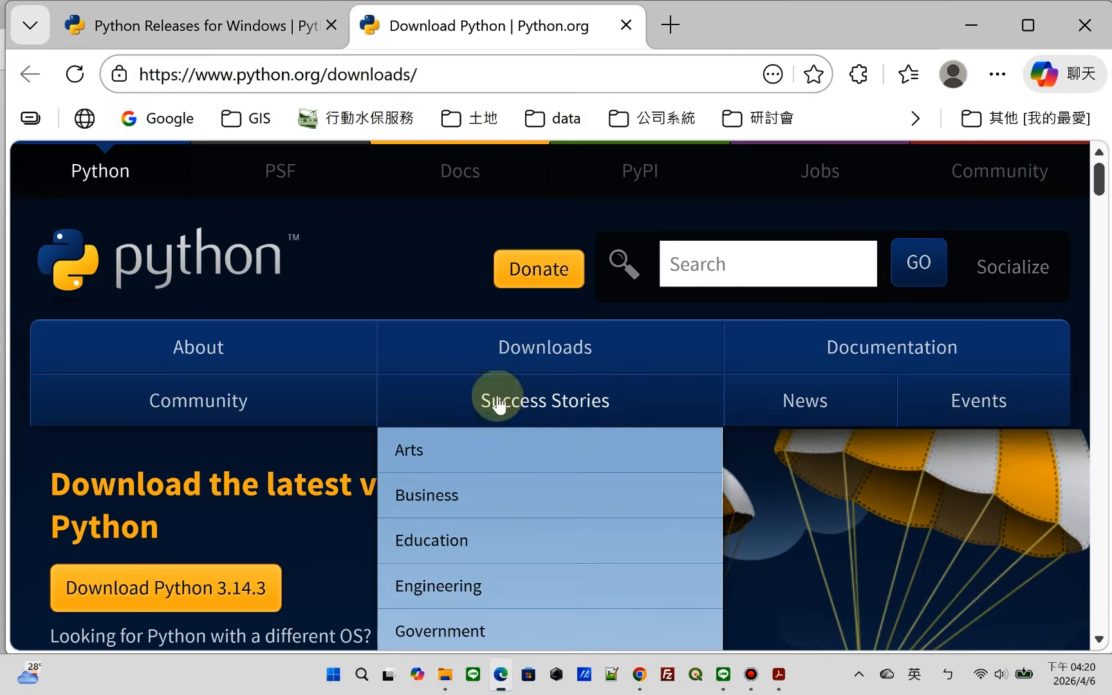
pyautogui.scroll(-5, 287, 490)
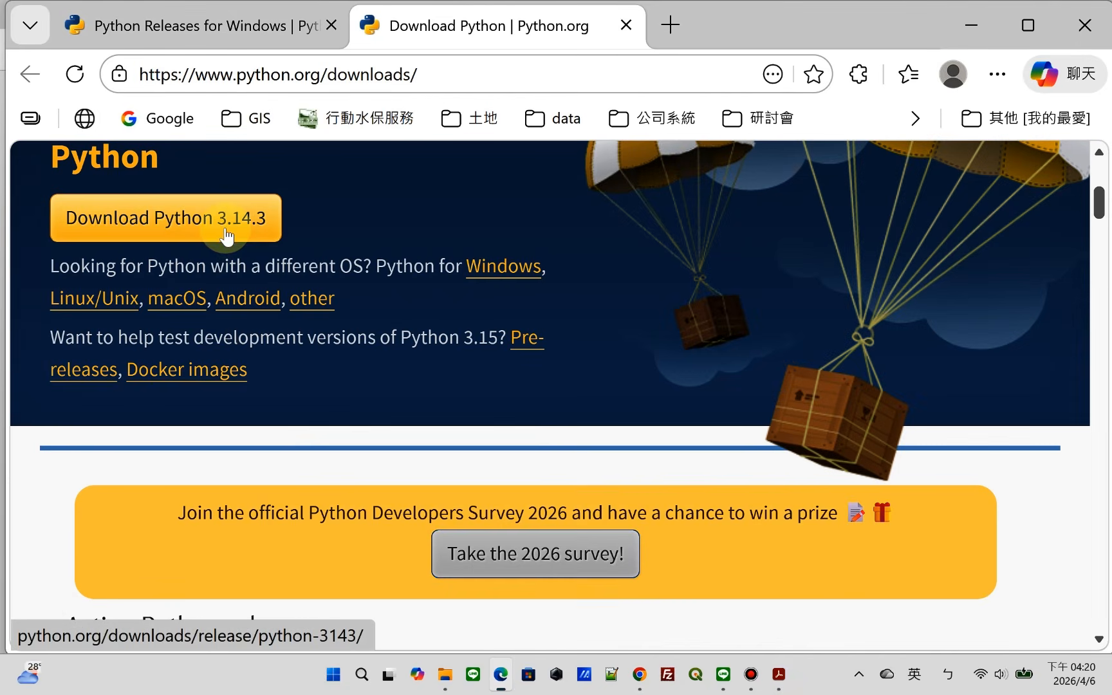
pyautogui.click(626, 25)
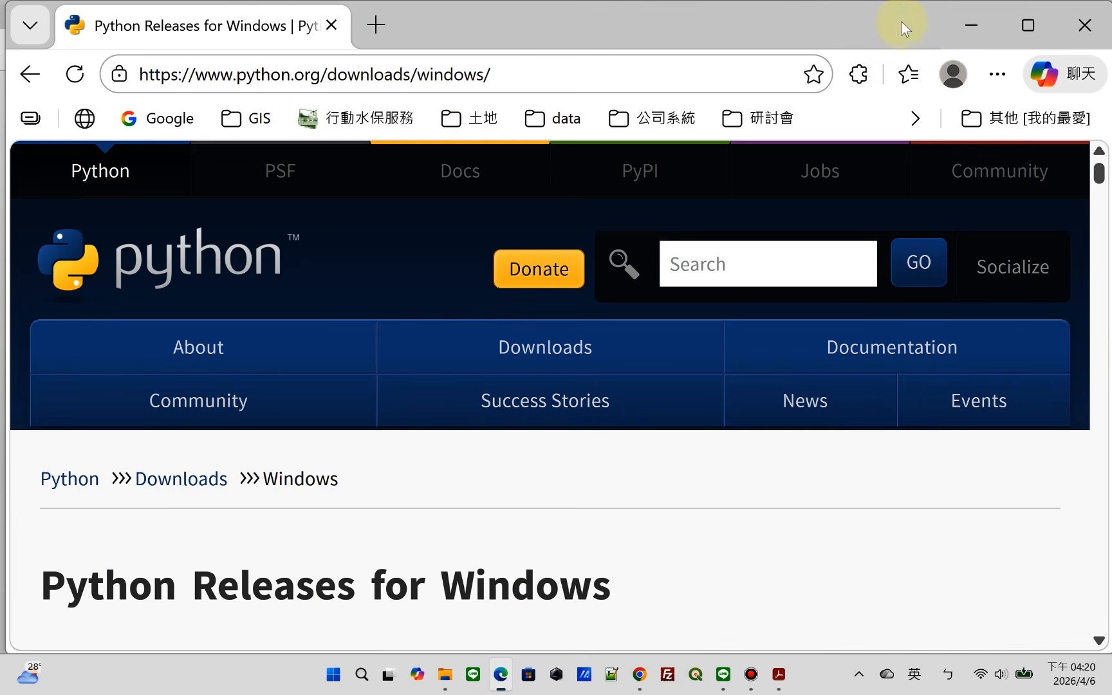
pyautogui.click(1075, 29)
# Read through the guide's Python installation instructions and open the Docker Desktop web page linked in step 2
pyautogui.scroll(-3, 573, 434)
pyautogui.scroll(-3, 548, 445)
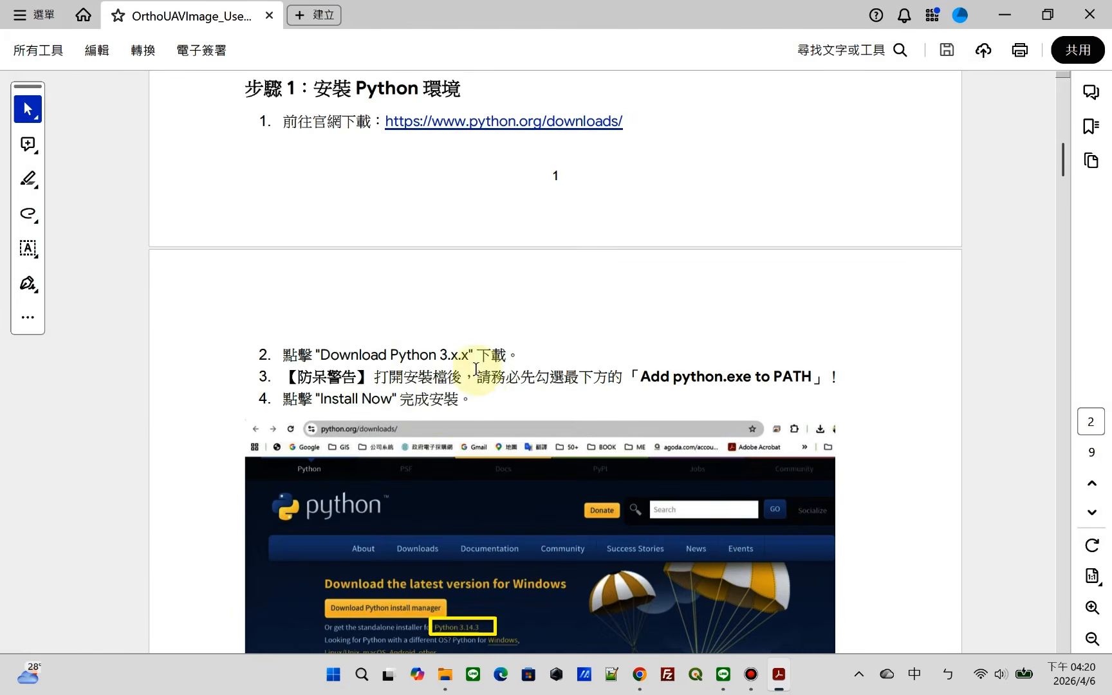
pyautogui.scroll(-2, 445, 502)
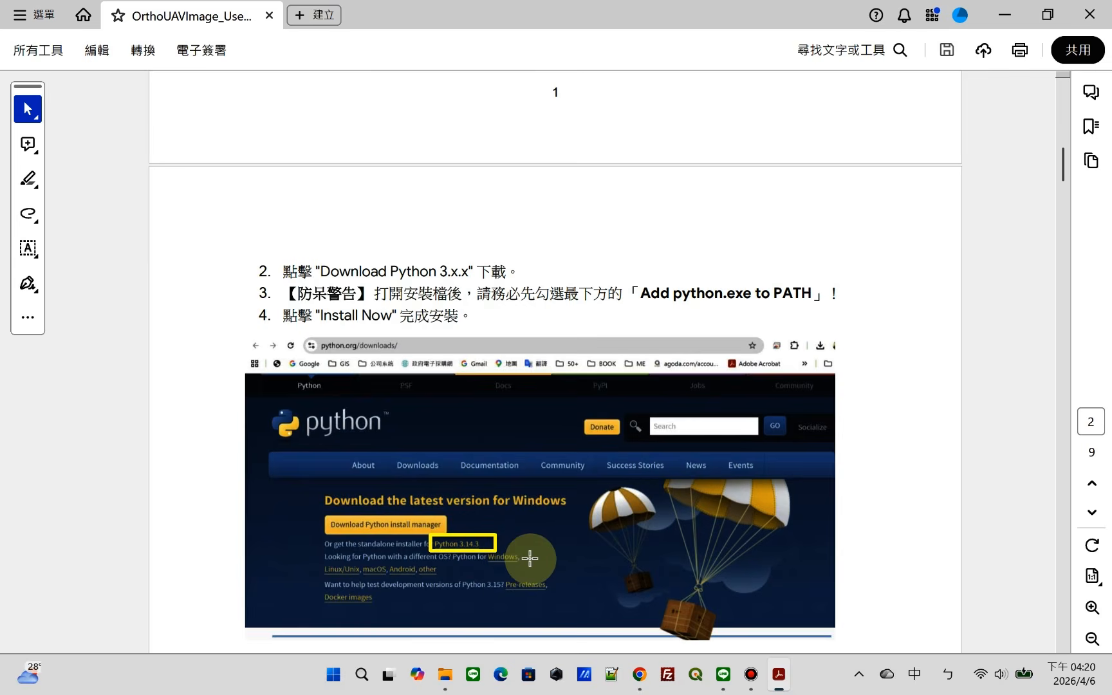
pyautogui.scroll(-6, 525, 554)
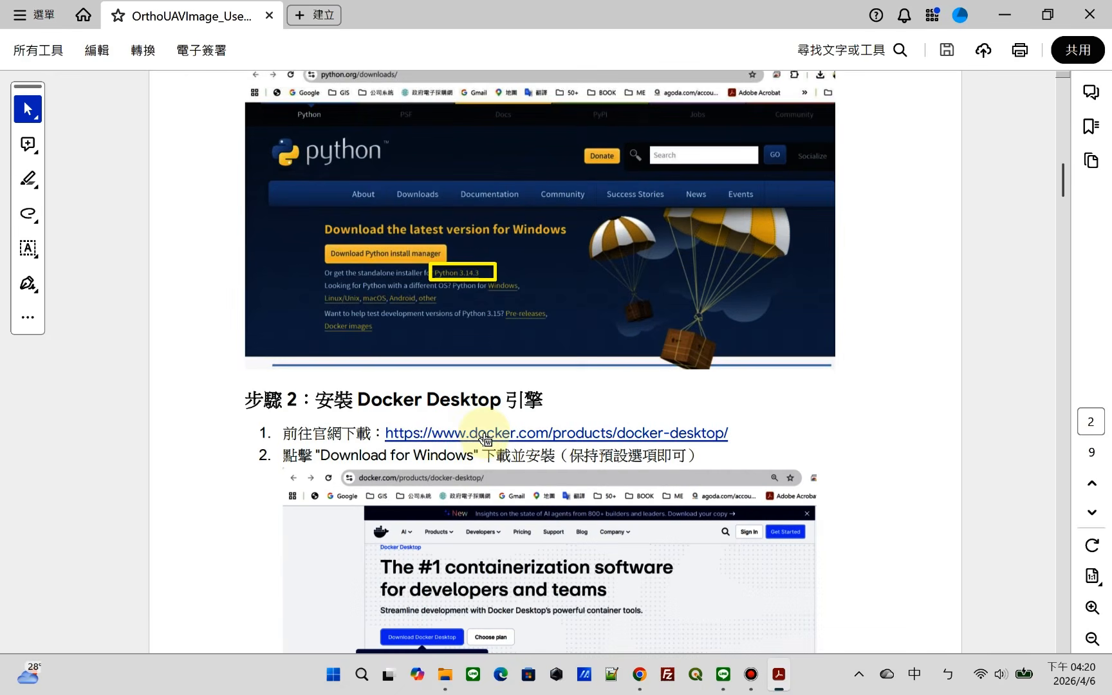
pyautogui.scroll(-2, 490, 432)
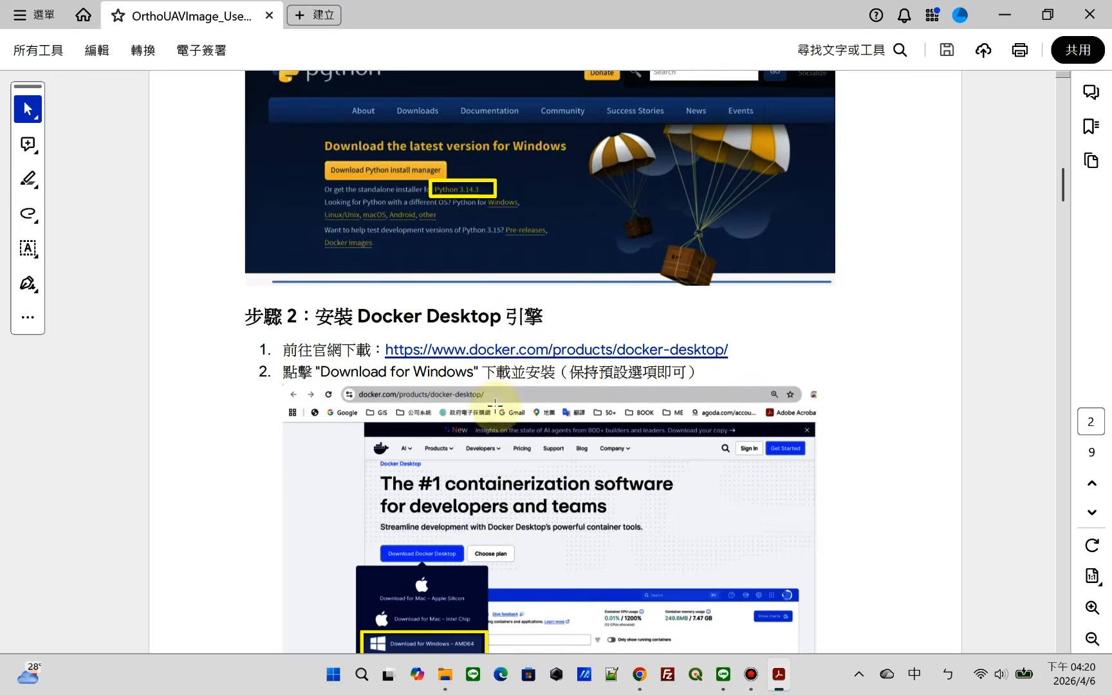
pyautogui.click(525, 350)
pyautogui.click(587, 390)
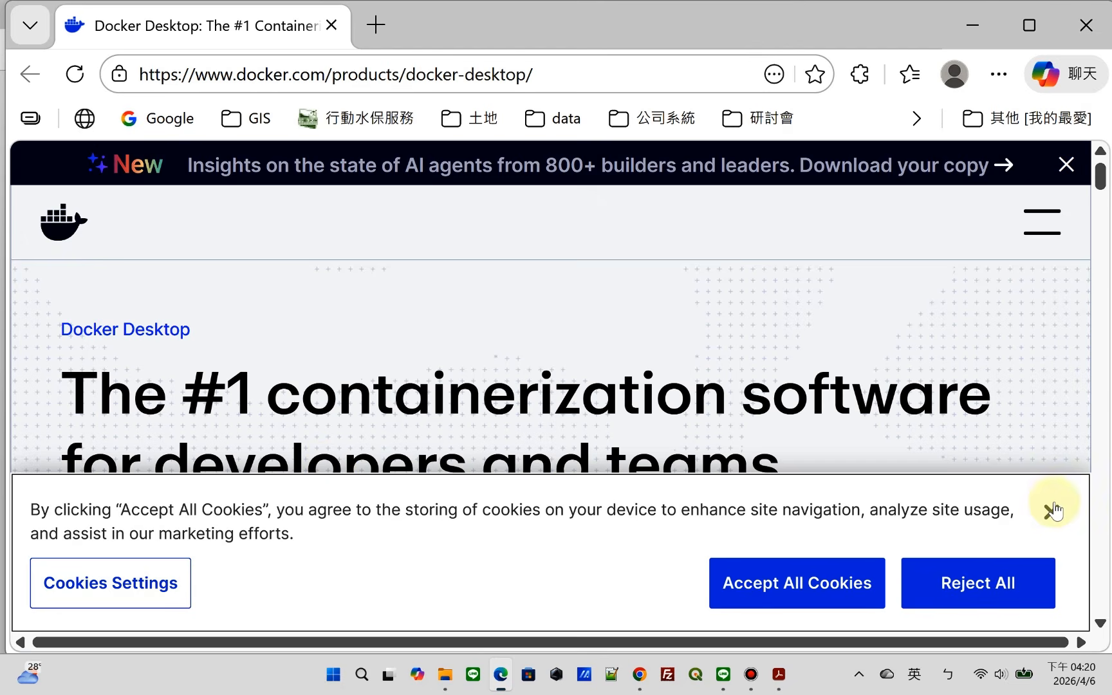
# Dismiss the cookie notice and choose the Windows – AMD64 download of Docker Desktop
pyautogui.click(1053, 511)
pyautogui.scroll(-4, 534, 391)
pyautogui.moveTo(415, 380)
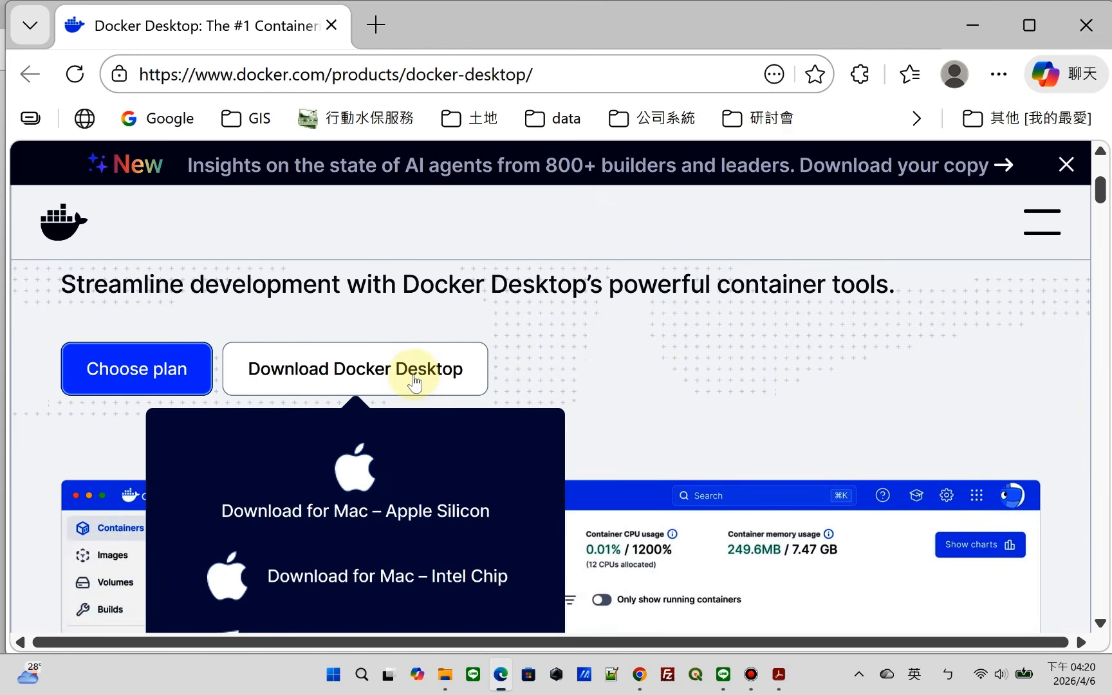
pyautogui.scroll(-2, 419, 386)
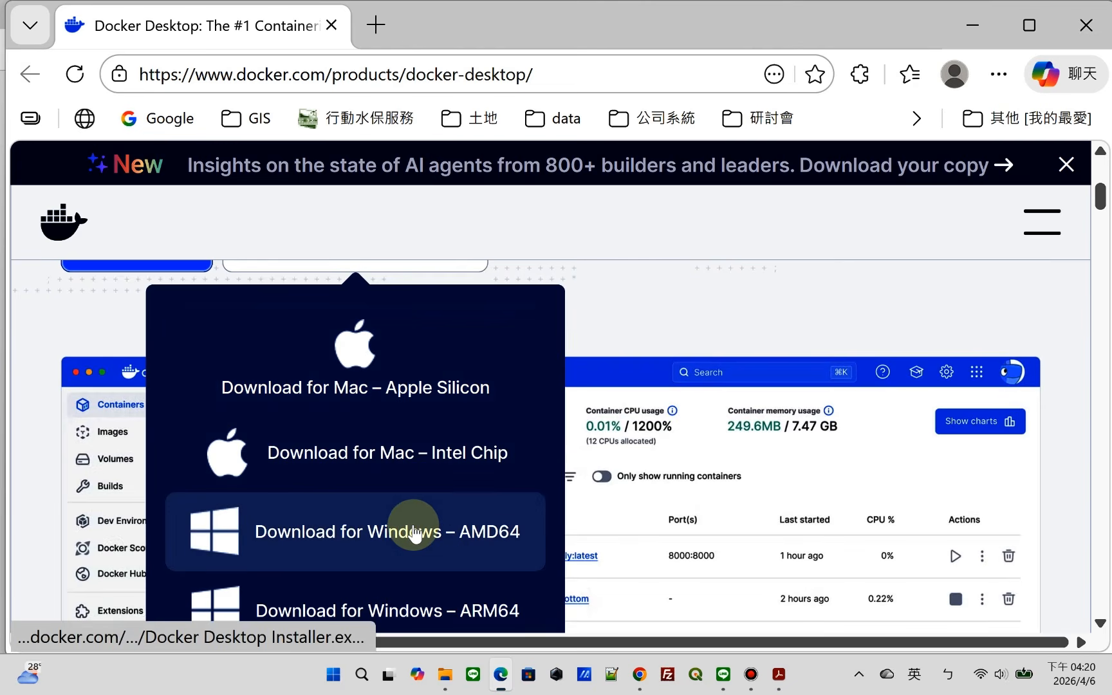
pyautogui.click(415, 533)
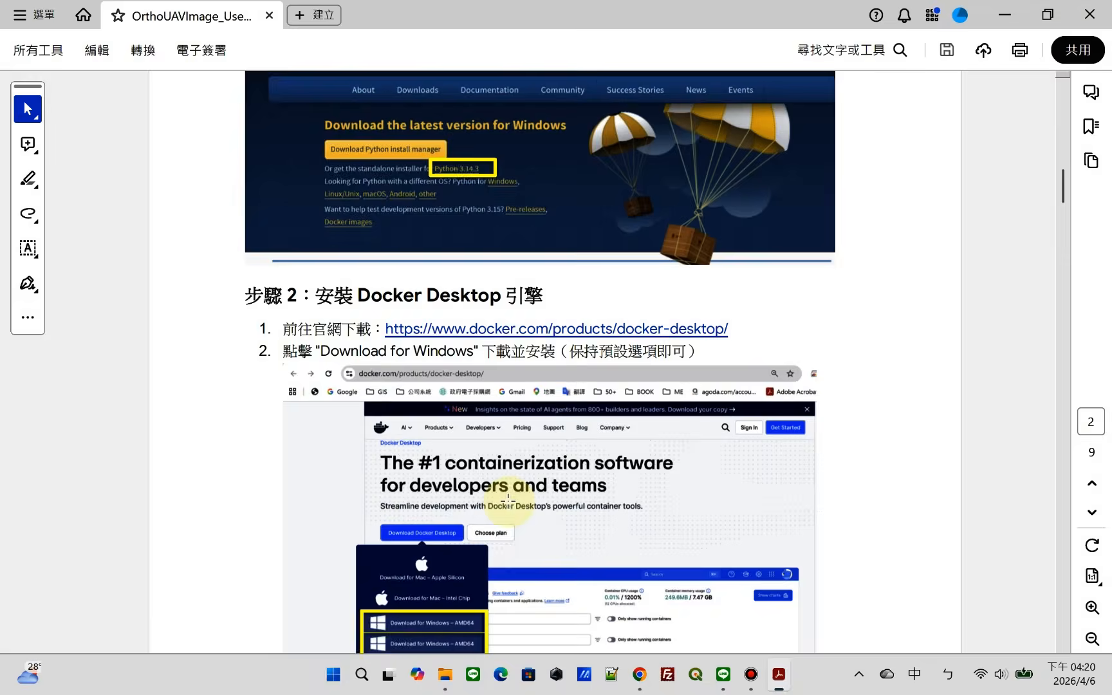
# Read the remaining Docker Desktop setup instructions in the guide and launch Docker Desktop
pyautogui.scroll(-4, 507, 499)
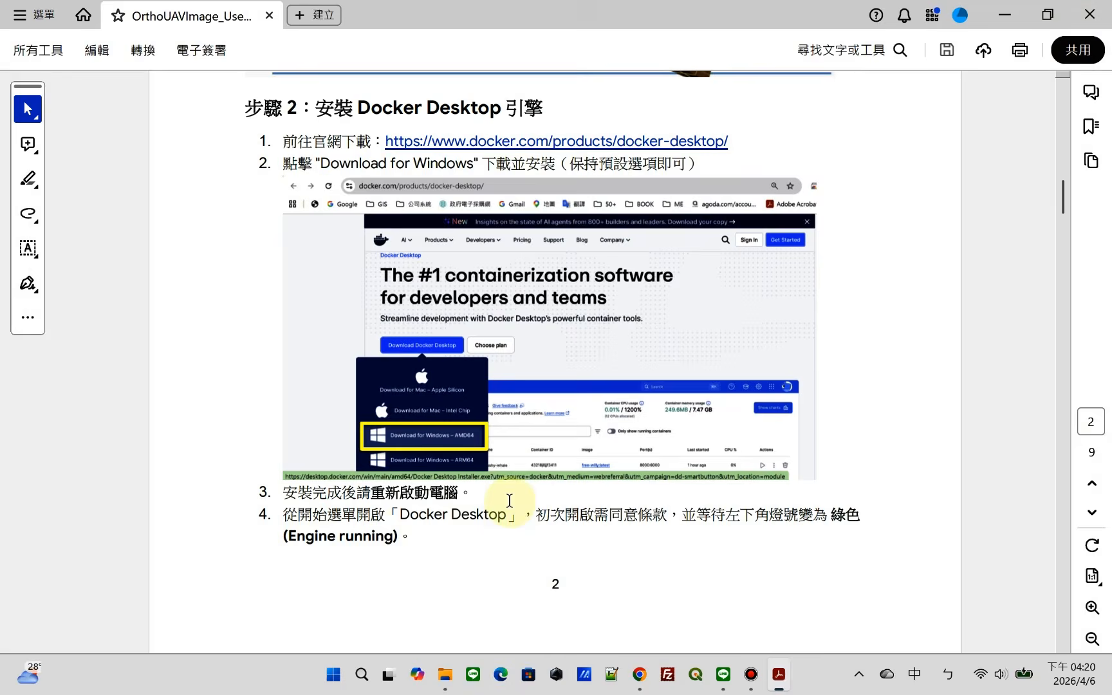
pyautogui.scroll(-5, 647, 465)
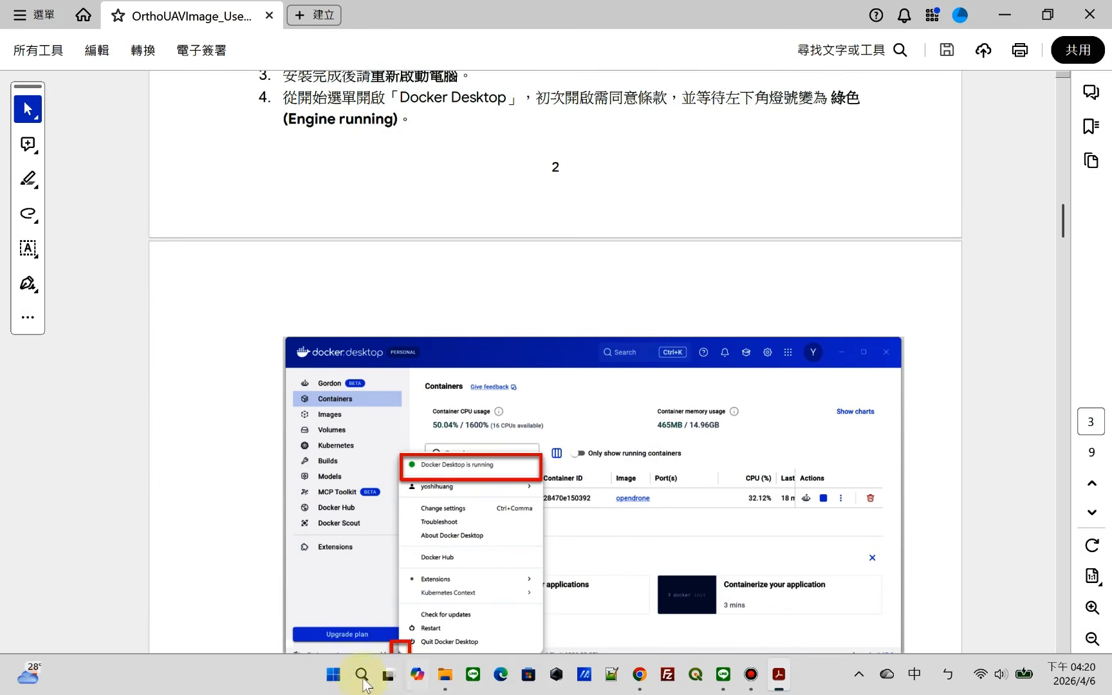
pyautogui.click(332, 674)
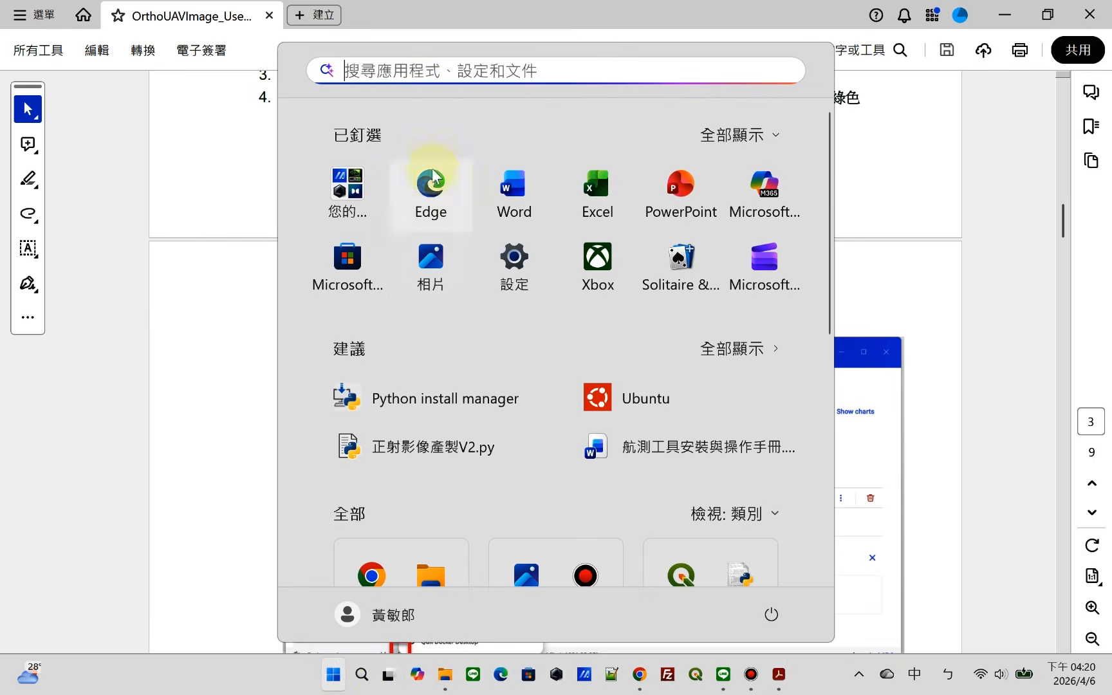
pyautogui.click(425, 76)
pyautogui.write('D')
pyautogui.click(395, 223)
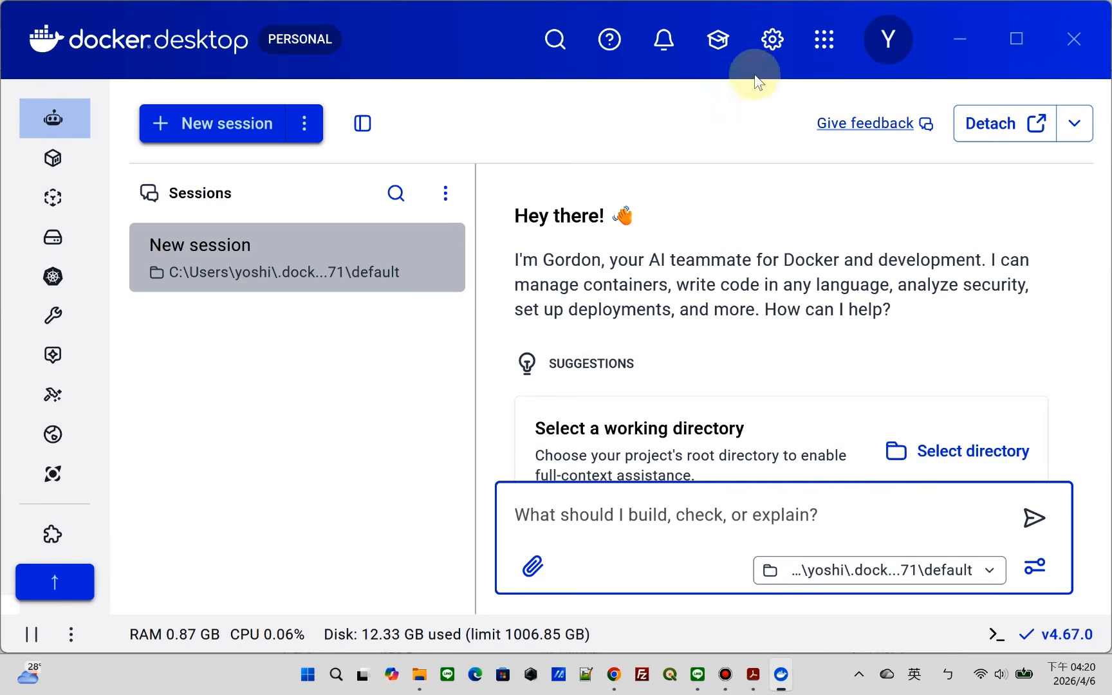
# Check Docker Desktop's running status, minimize it, and return to the user guide PDF
pyautogui.click(72, 635)
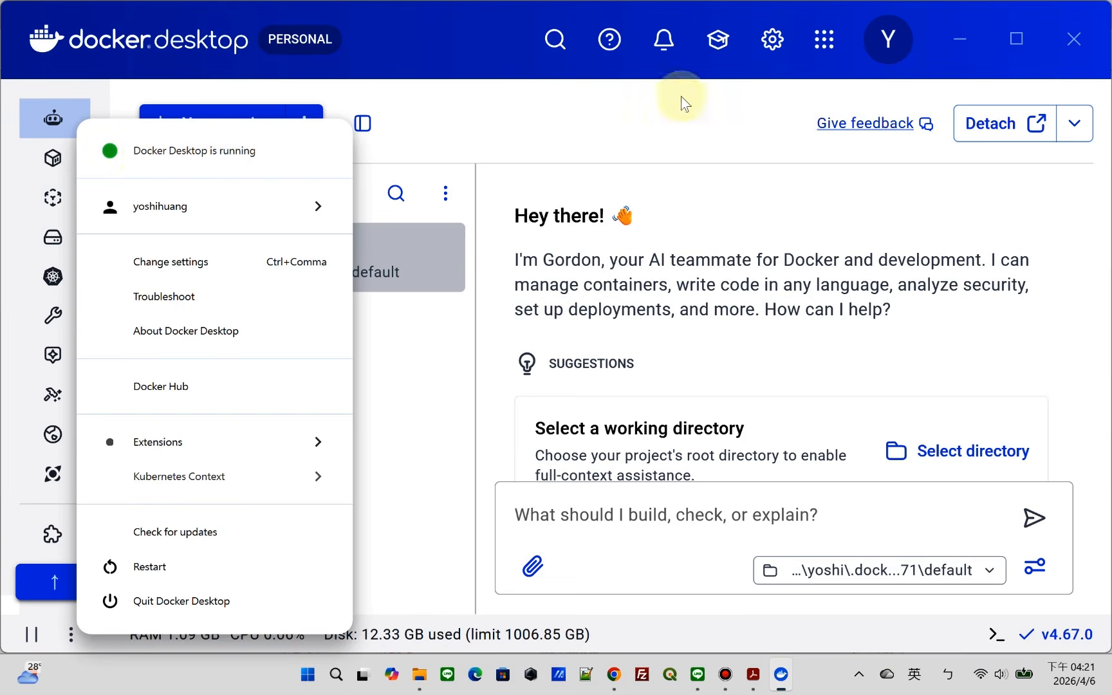
pyautogui.click(959, 37)
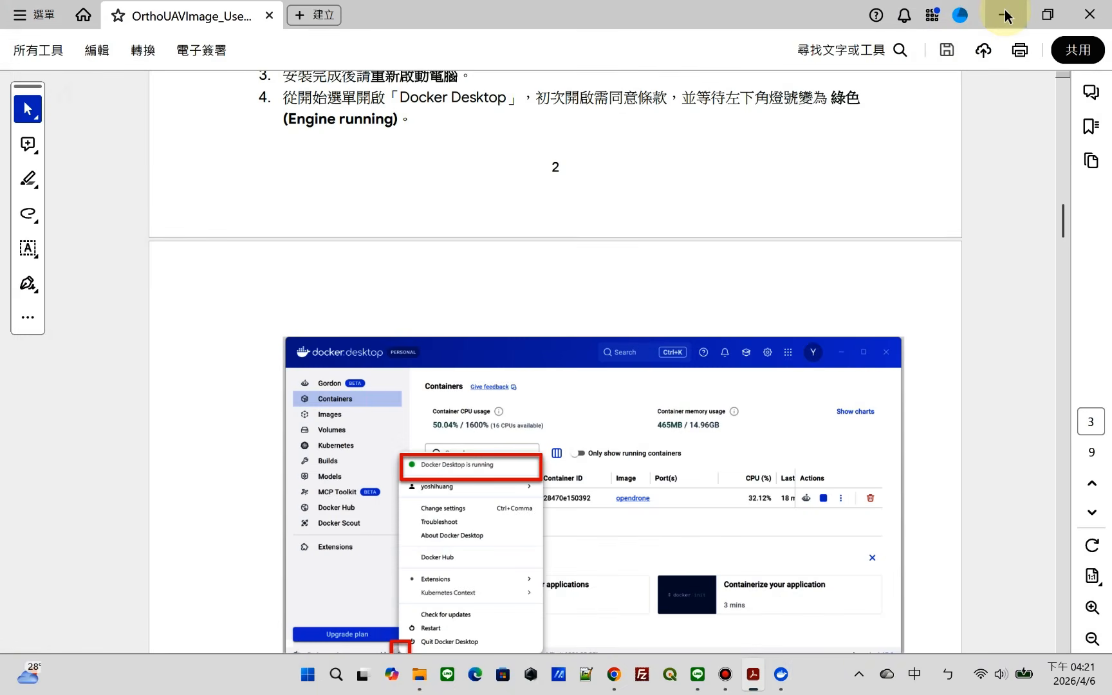
pyautogui.click(1006, 12)
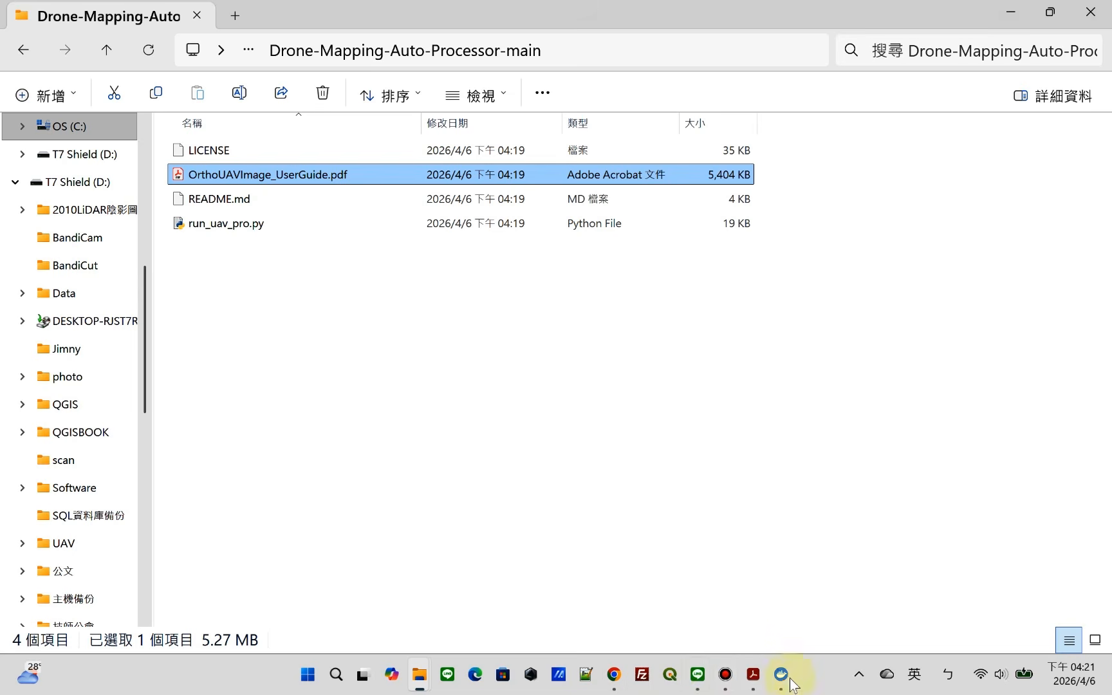
pyautogui.click(758, 679)
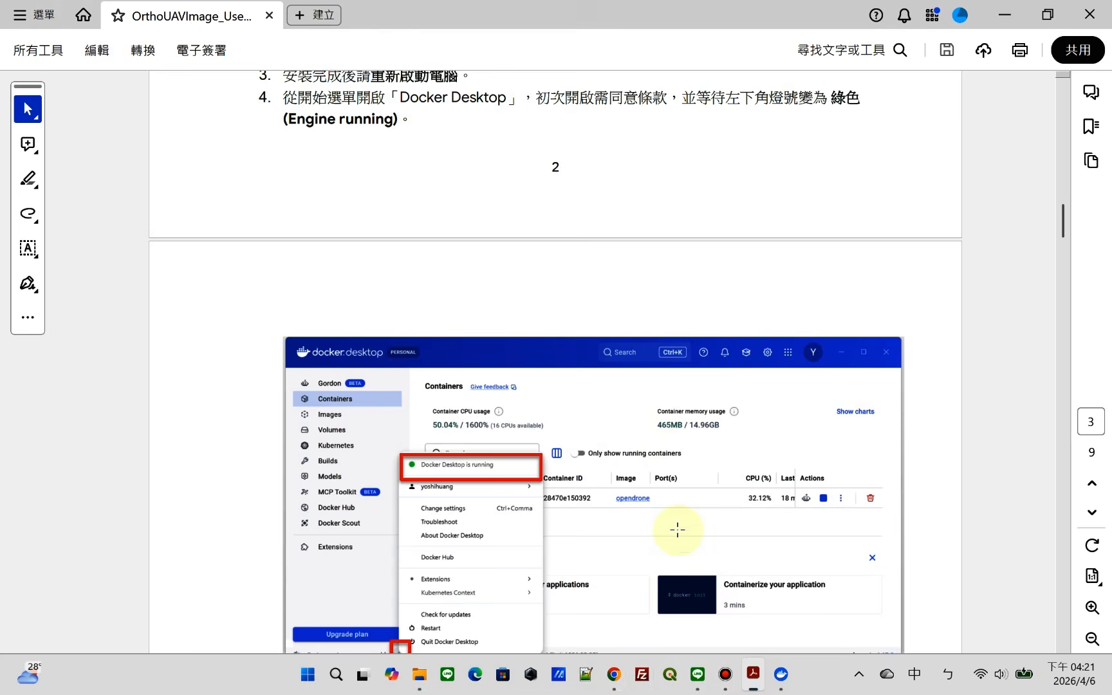
# Read on to section four of the user guide and highlight the script name run_uav_pro.py
pyautogui.scroll(-6, 675, 526)
pyautogui.scroll(-1, 609, 504)
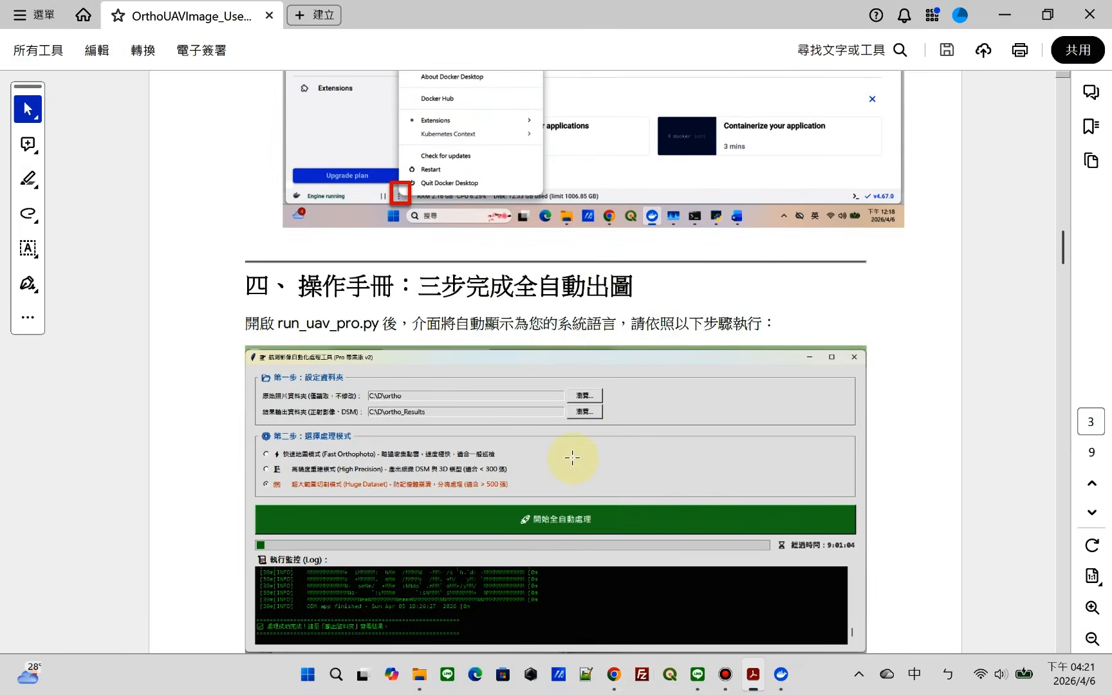
pyautogui.click(276, 323)
pyautogui.moveTo(307, 319); pyautogui.dragTo(380, 323)
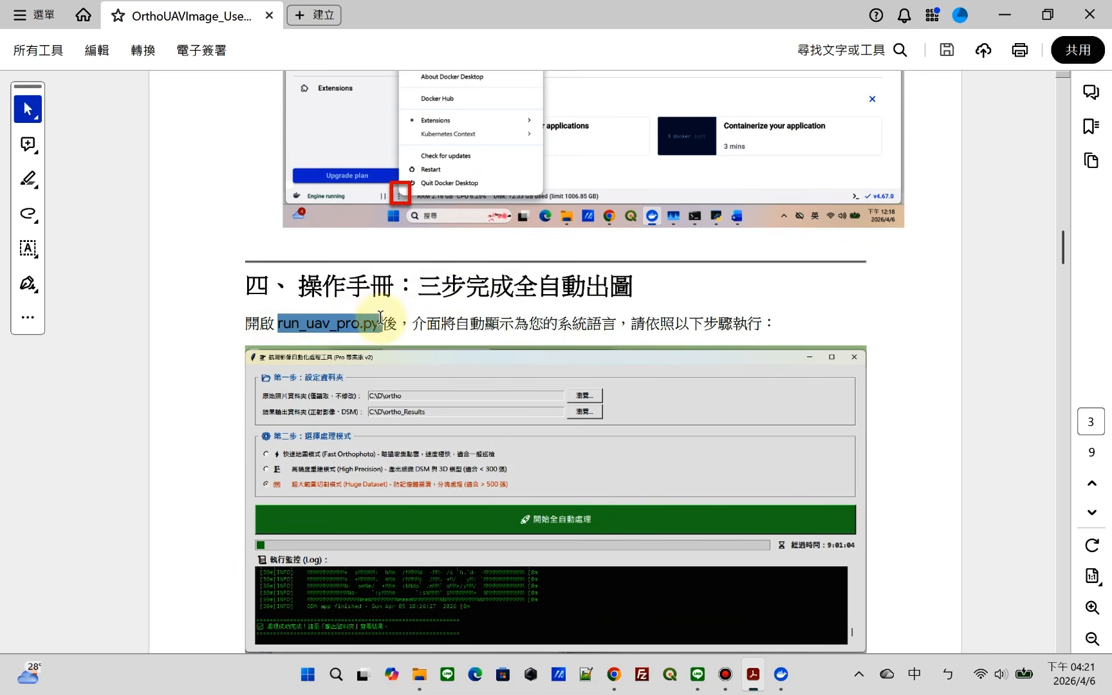
# Minimize the guide, run run_uav_pro.py from the Drone-Mapping-Auto-Processor-main folder and minimize its console window
pyautogui.click(1004, 14)
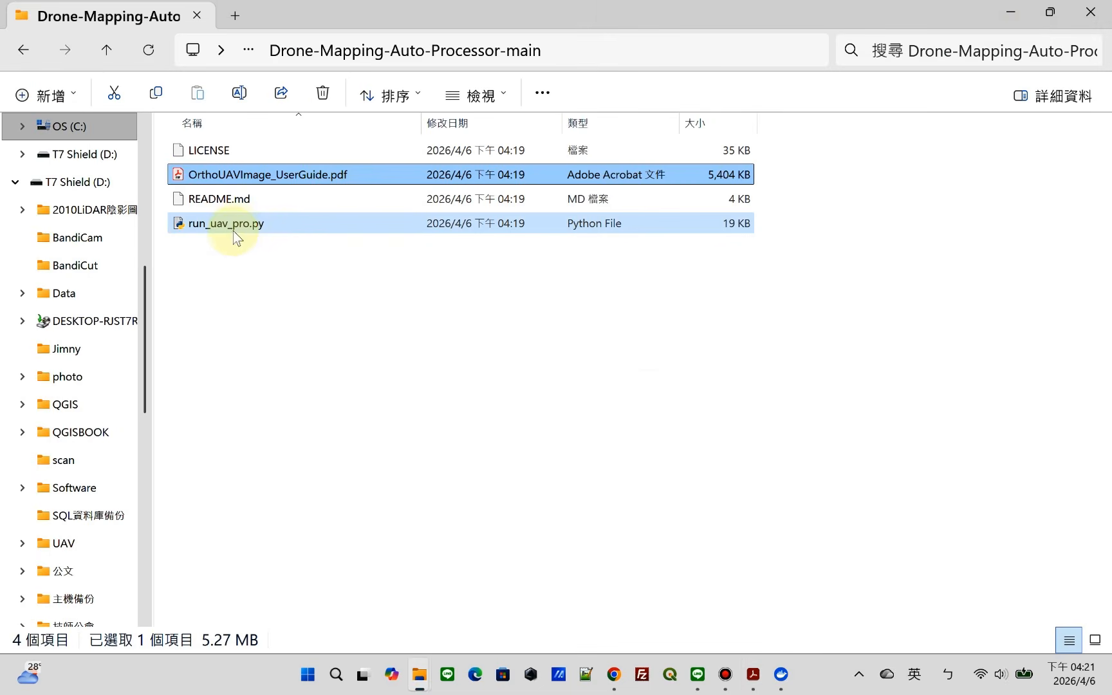
pyautogui.click(260, 223)
pyautogui.press('Return')
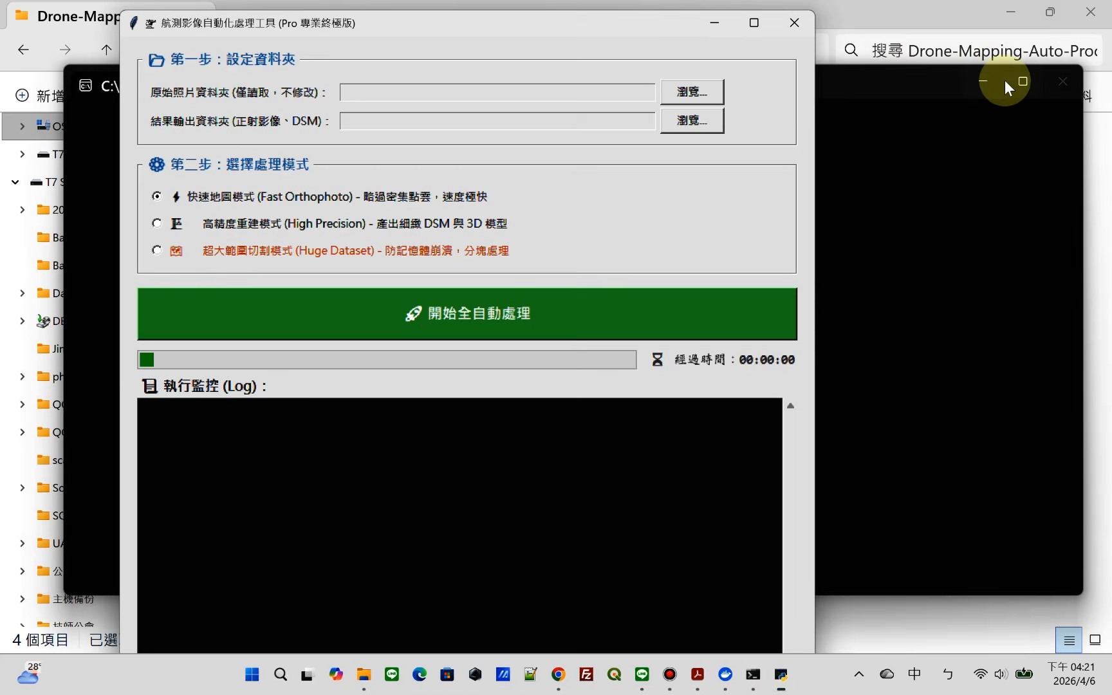
pyautogui.click(1003, 80)
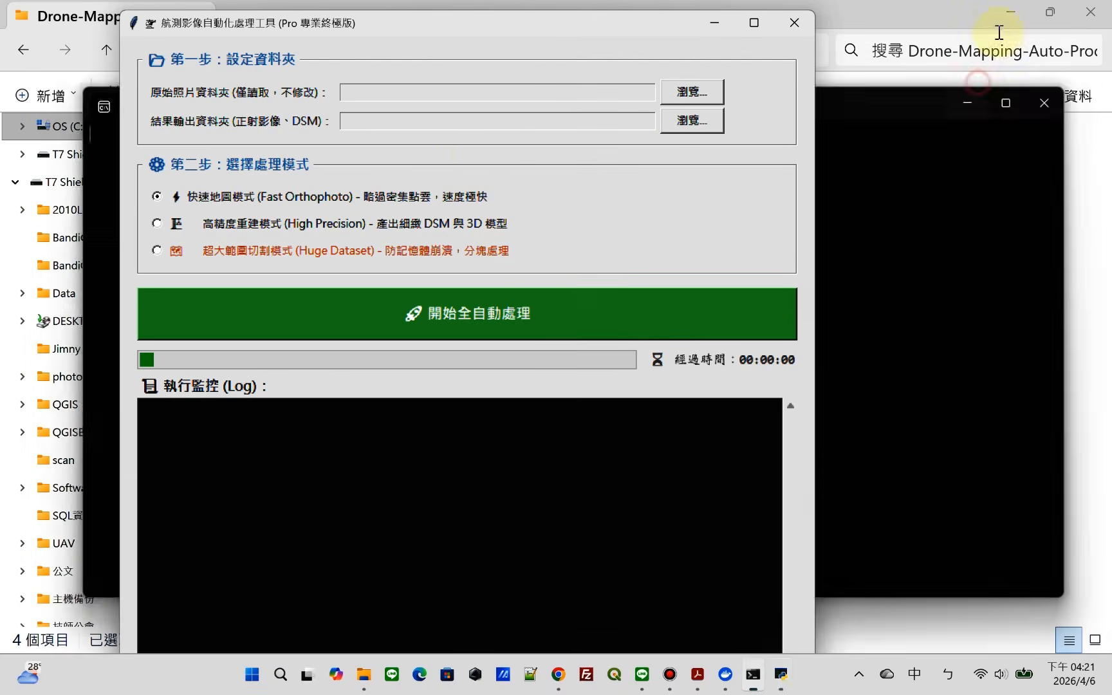
# Start choosing the original photo folder and review the drone photos in the Ortho folder in File Explorer
pyautogui.click(705, 92)
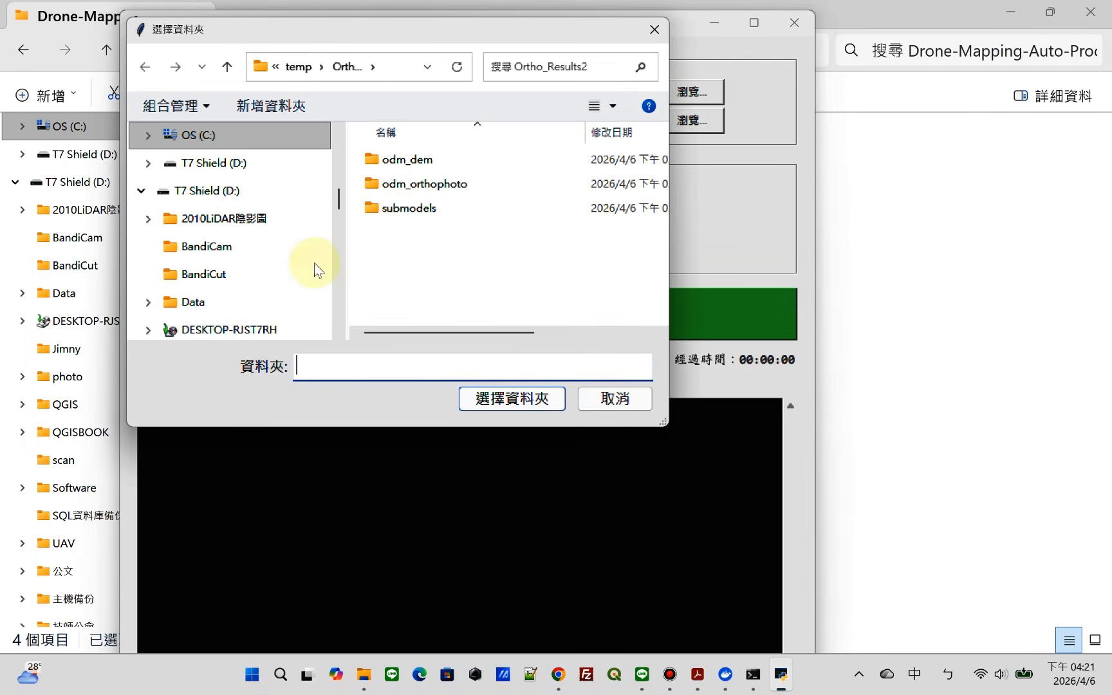
pyautogui.click(360, 672)
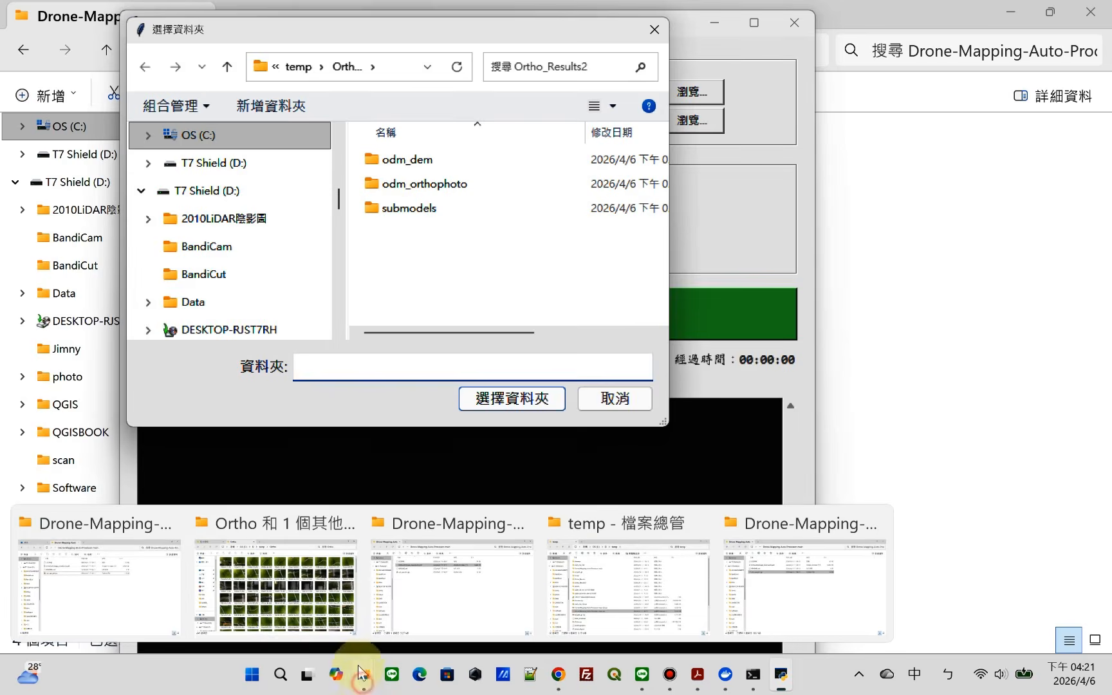
pyautogui.click(276, 579)
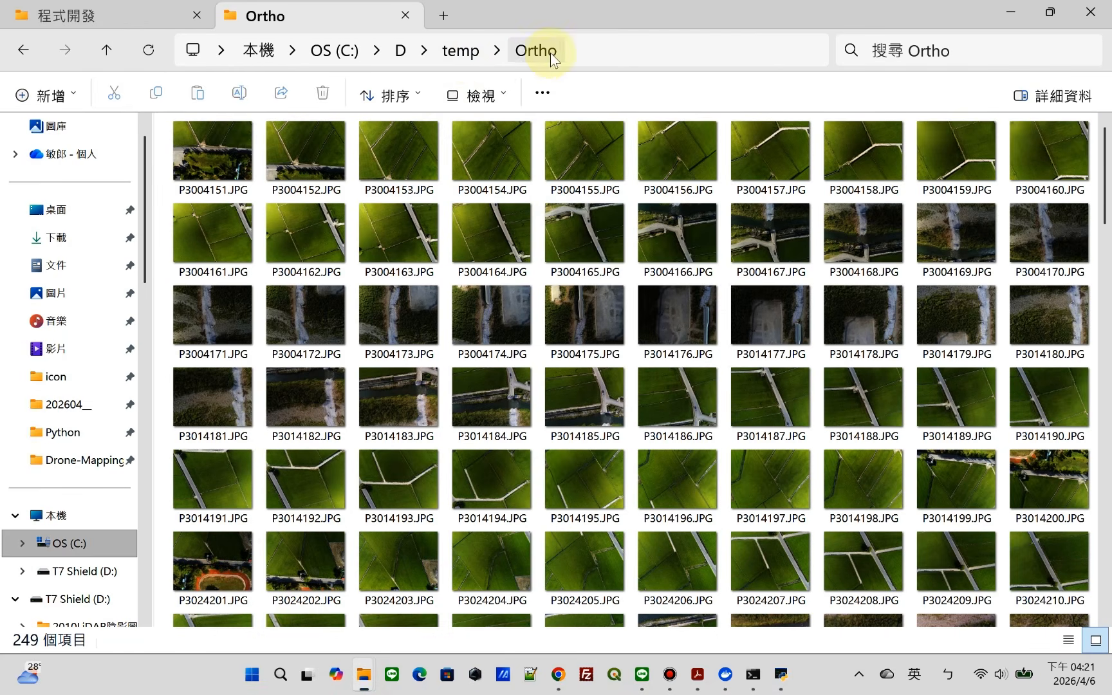
pyautogui.scroll(-10, 631, 342)
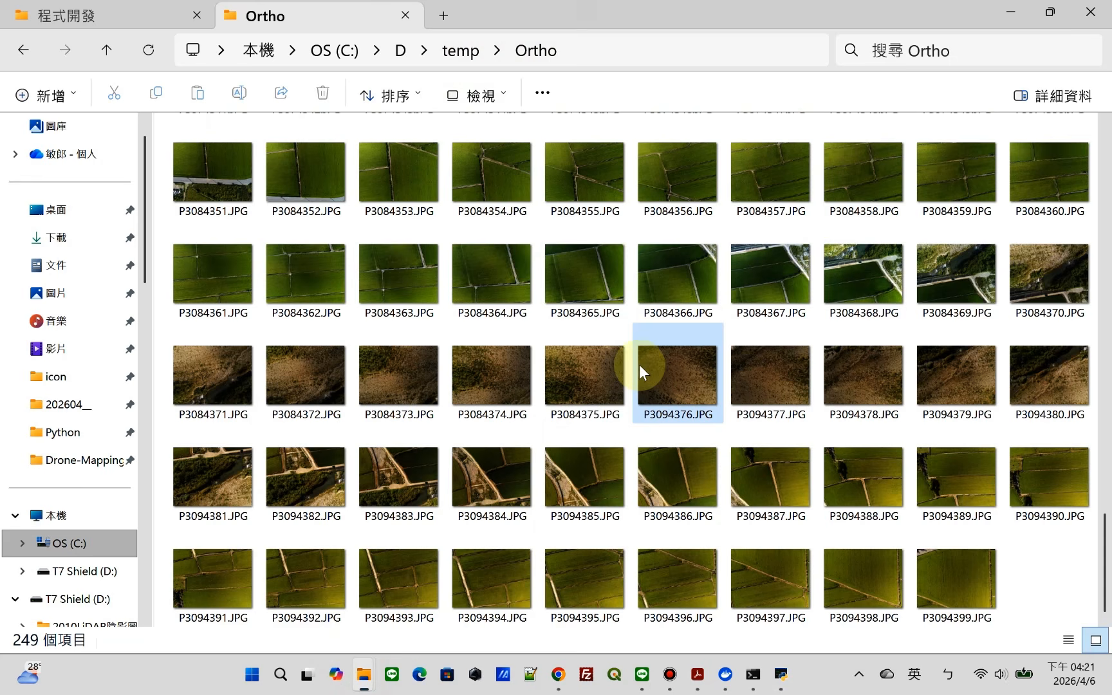
pyautogui.click(1012, 12)
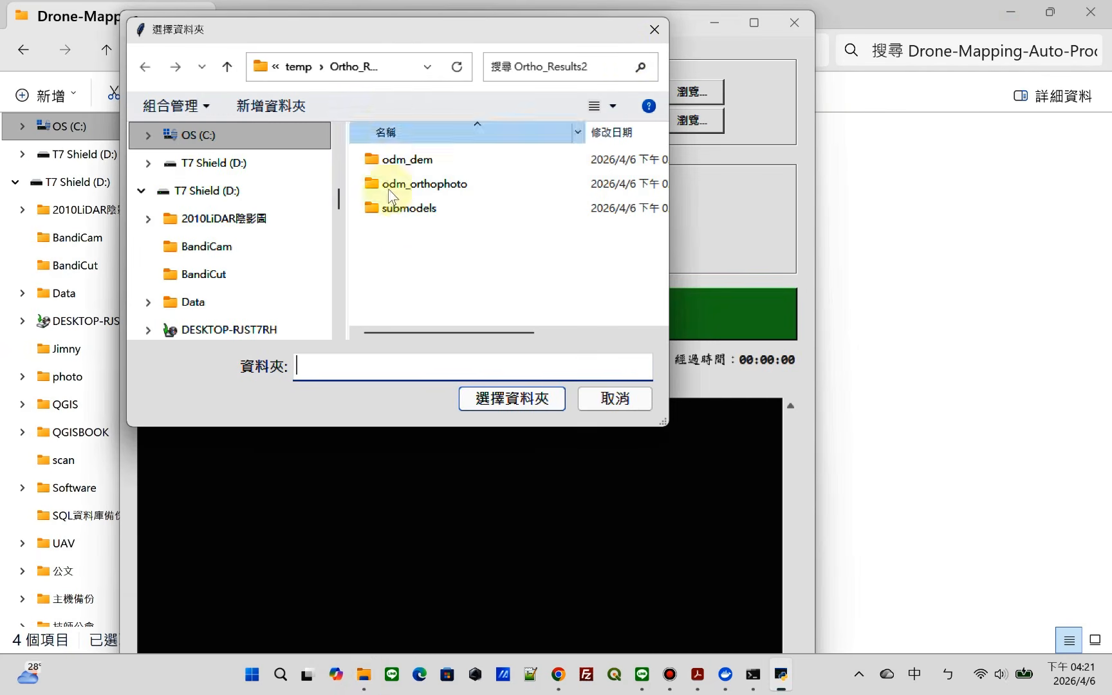
# Set the original photo folder to C:\D\temp\Ortho
pyautogui.click(298, 66)
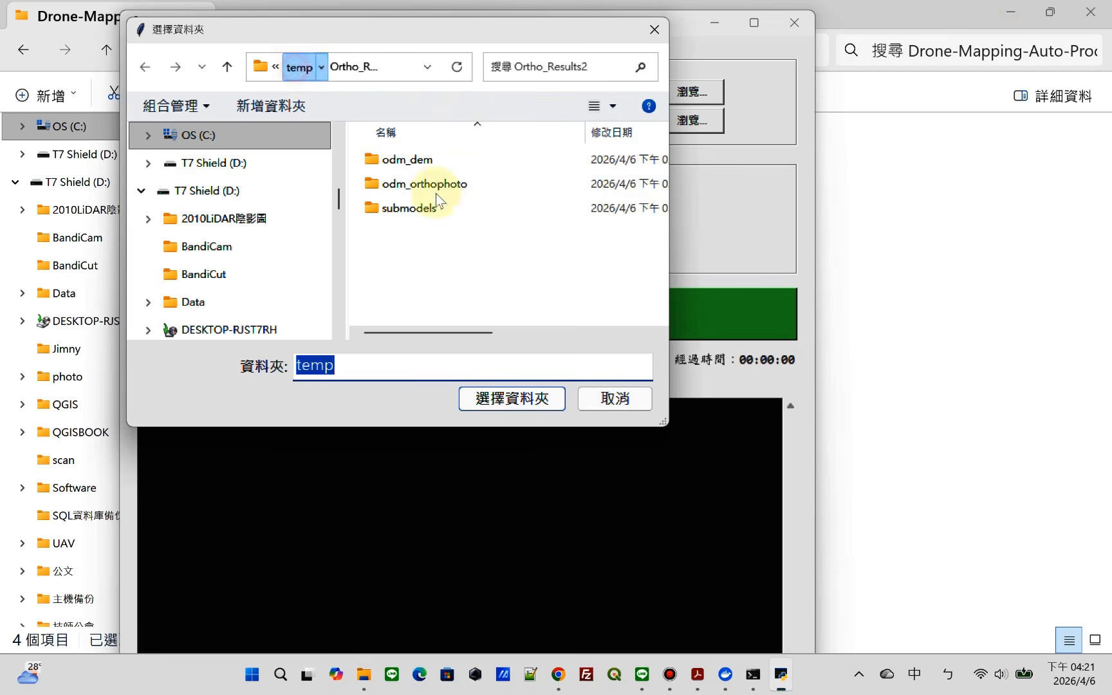
pyautogui.click(417, 259)
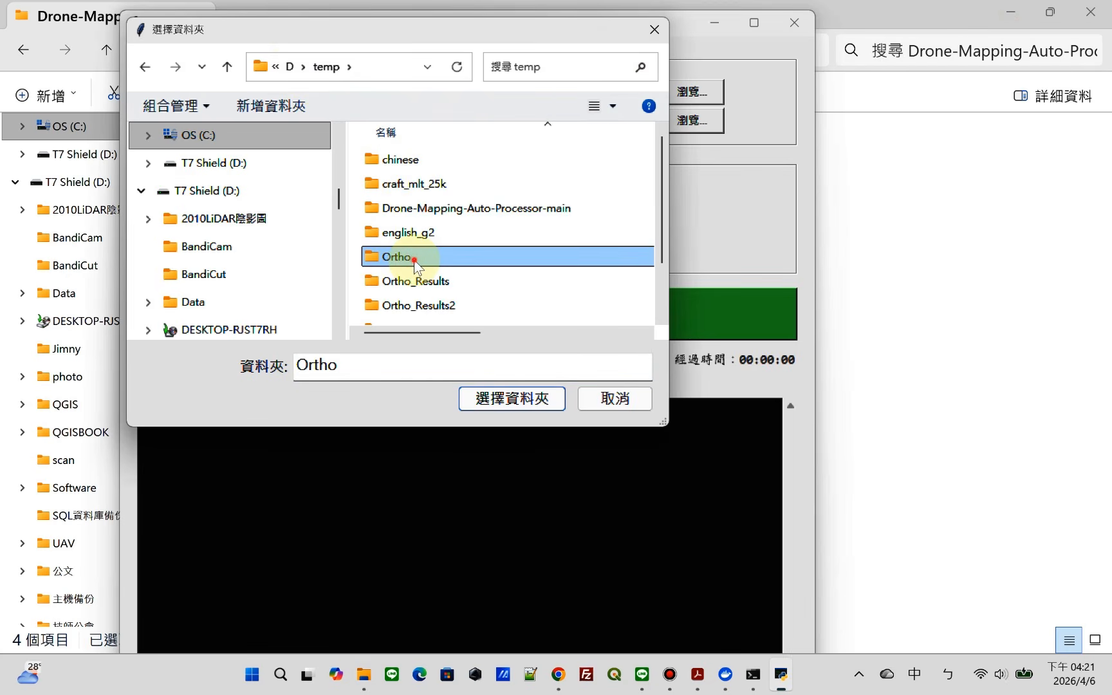
pyautogui.doubleClick(415, 259)
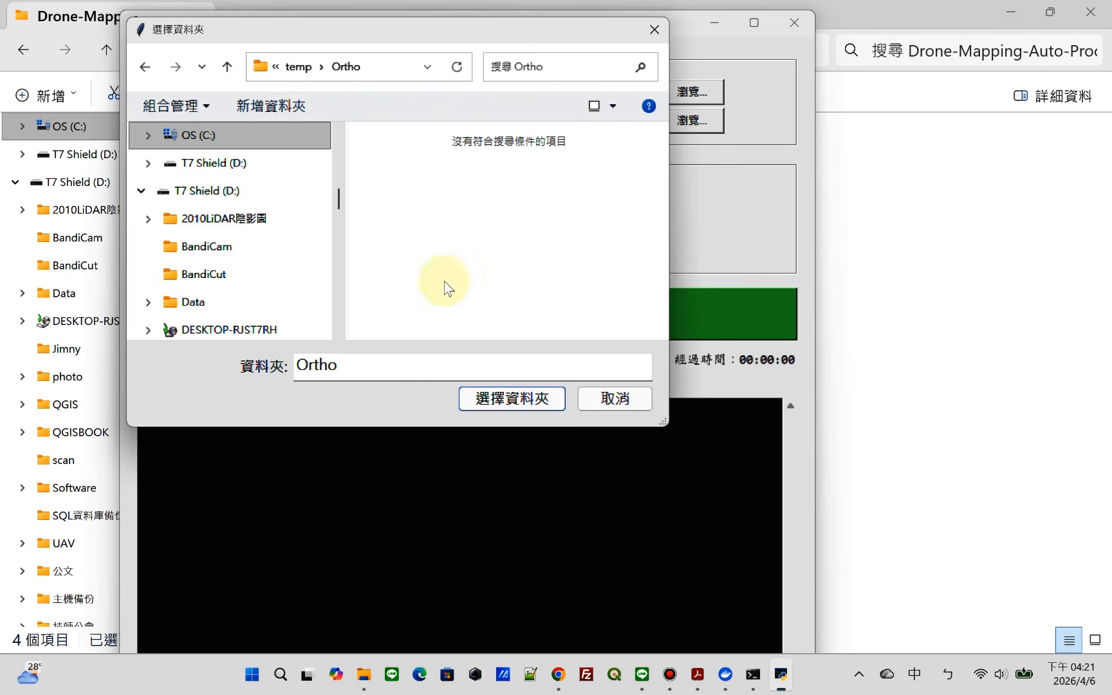
pyautogui.click(511, 399)
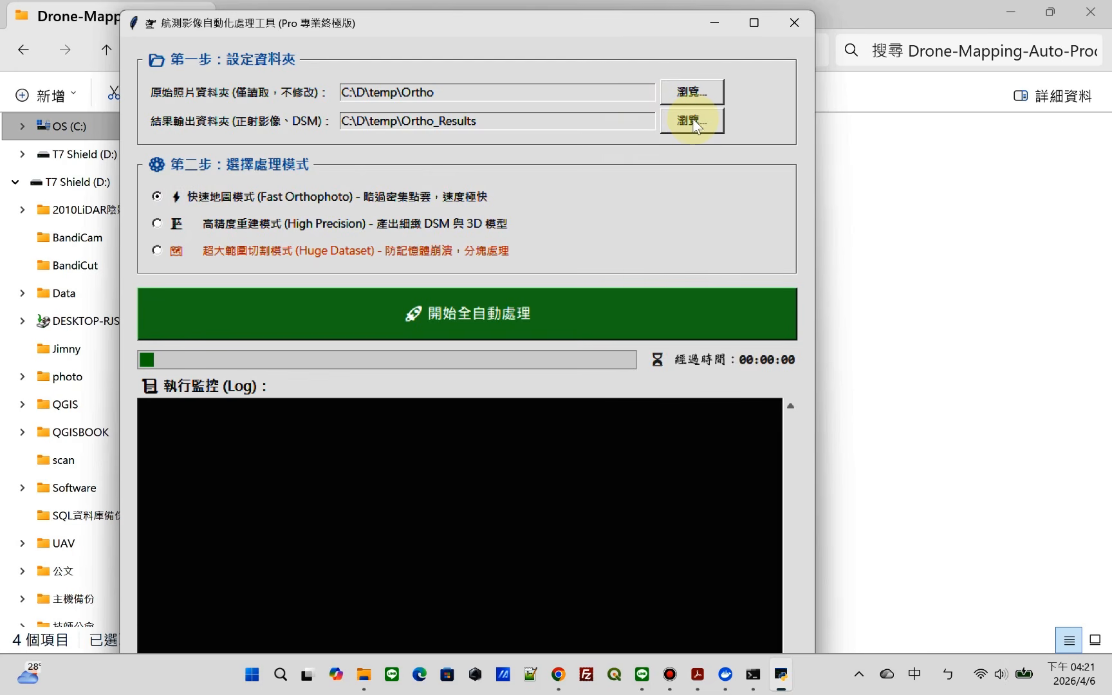
# Start the fully automatic processing and examine the GPU detection line in the maximized tool's log
pyautogui.click(512, 314)
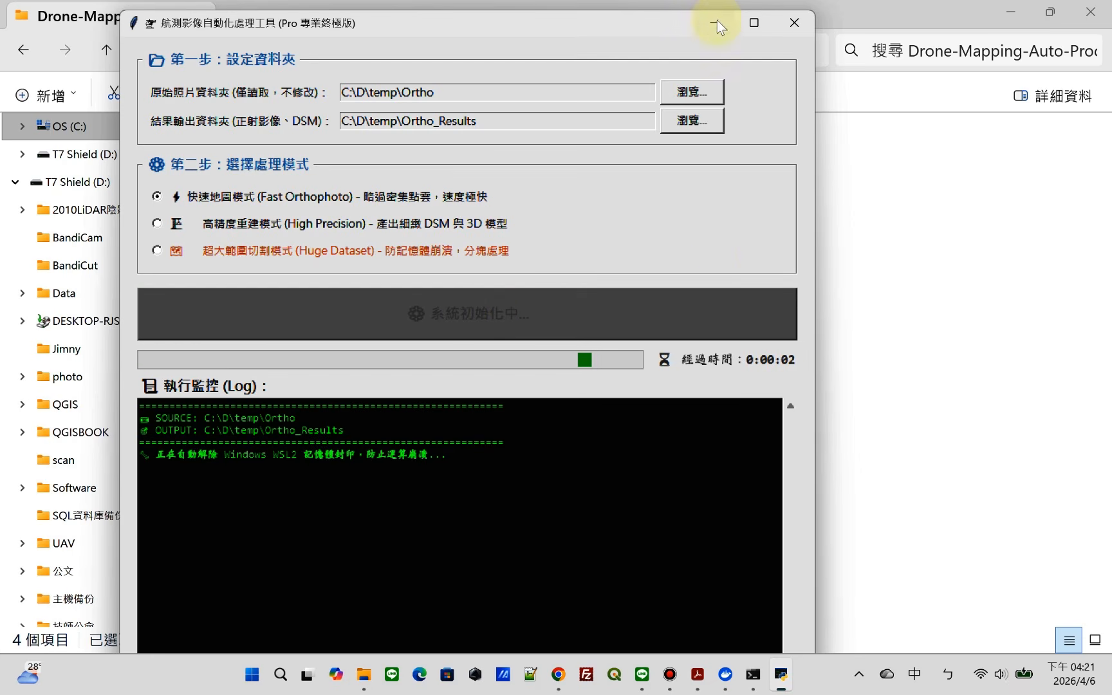
pyautogui.click(754, 23)
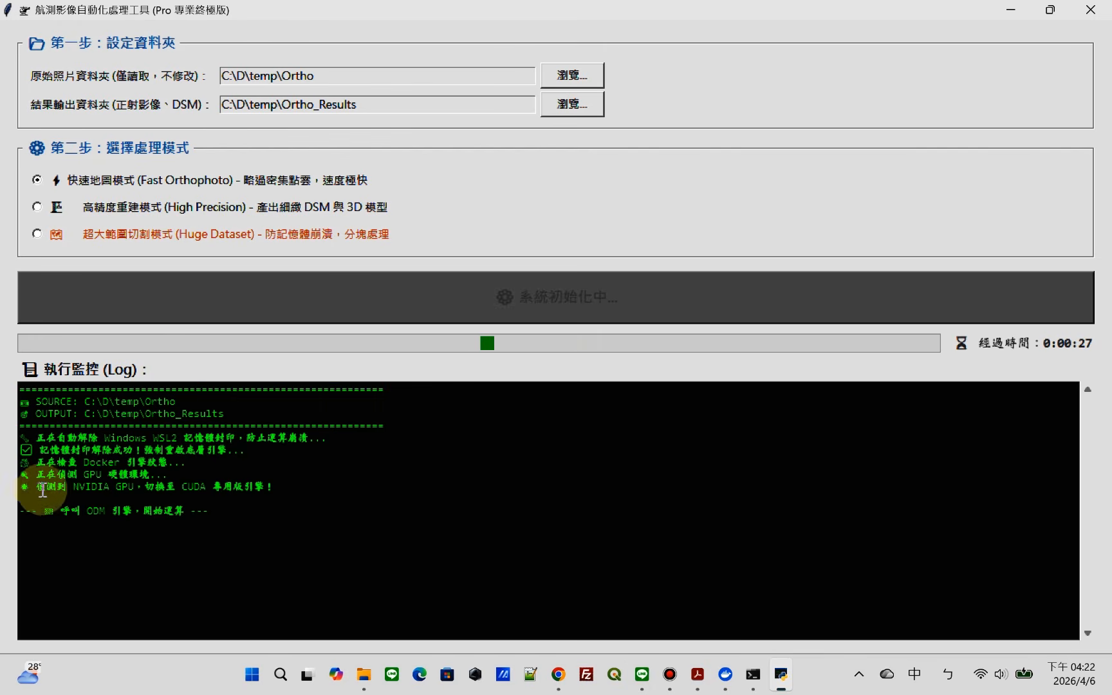
pyautogui.moveTo(33, 487); pyautogui.dragTo(280, 486)
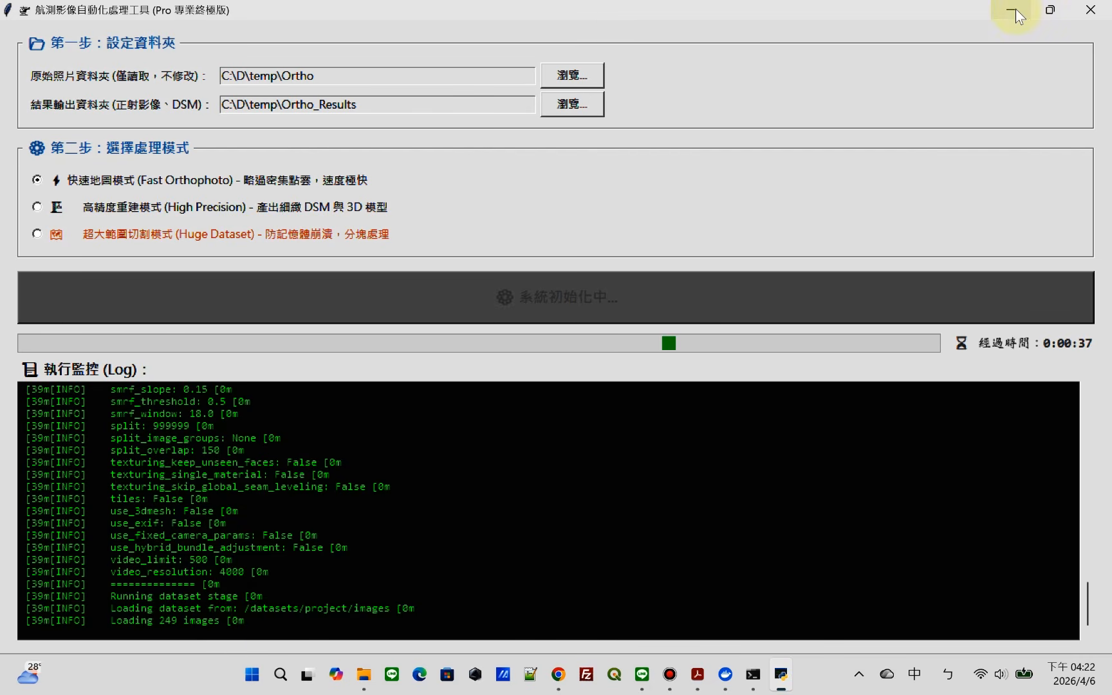
# Switch to the File Explorer window of the extracted tool and open the D folder on drive OS (C:)
pyautogui.moveTo(370, 675)
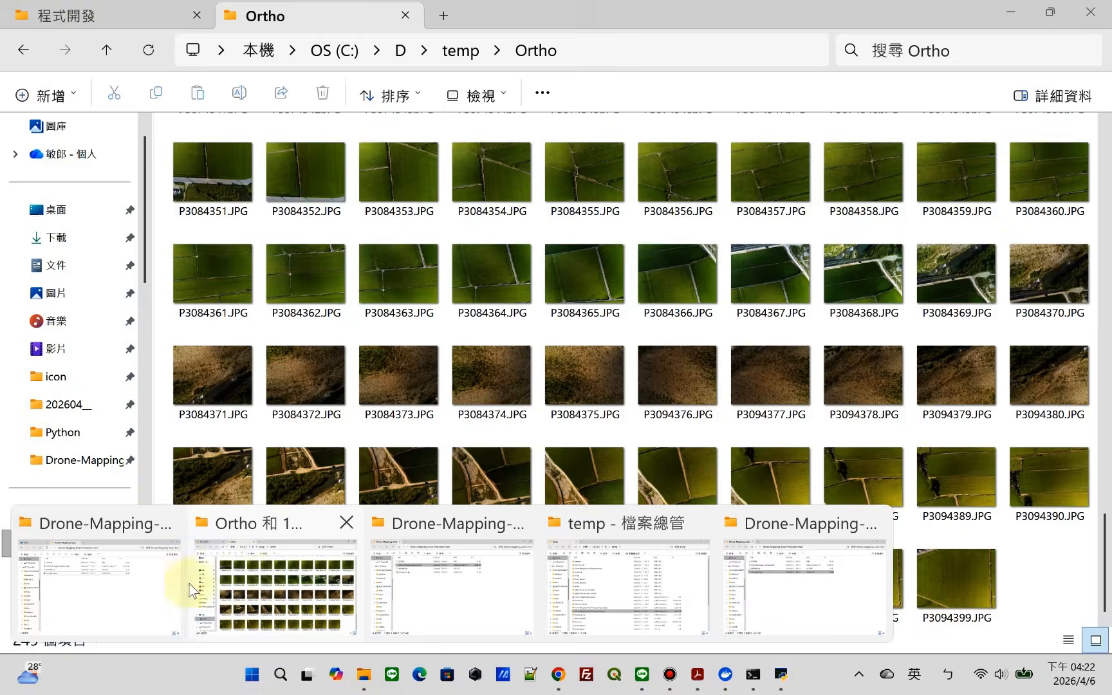
pyautogui.click(137, 584)
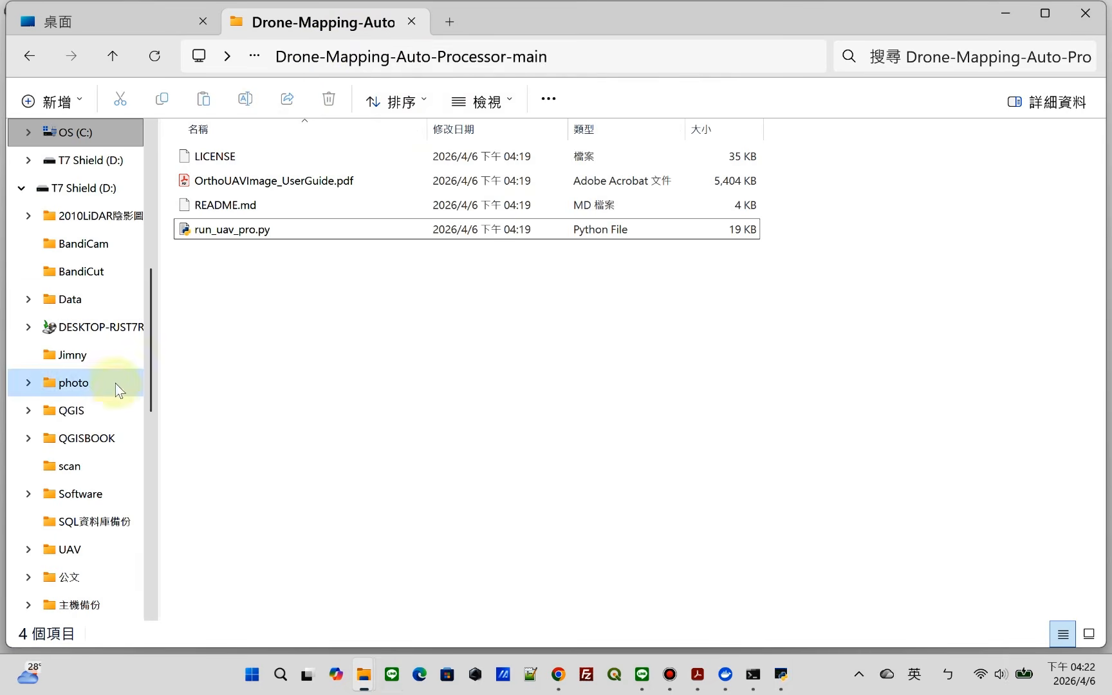
pyautogui.click(153, 538)
pyautogui.click(149, 575)
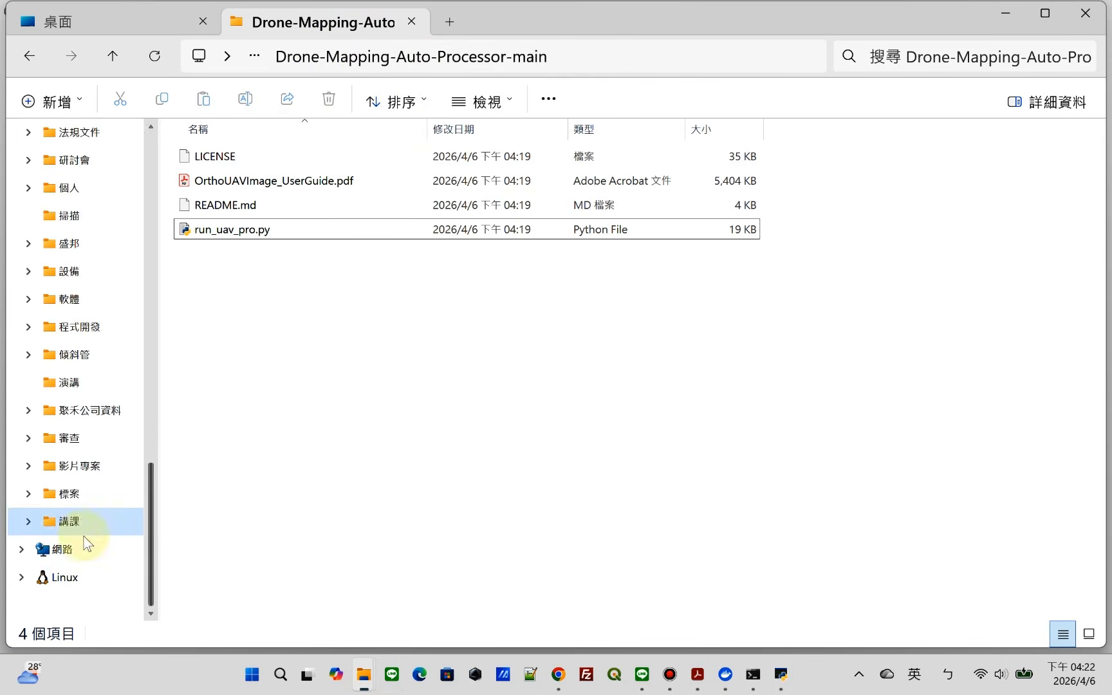
pyautogui.click(149, 219)
pyautogui.scroll(-3, 129, 309)
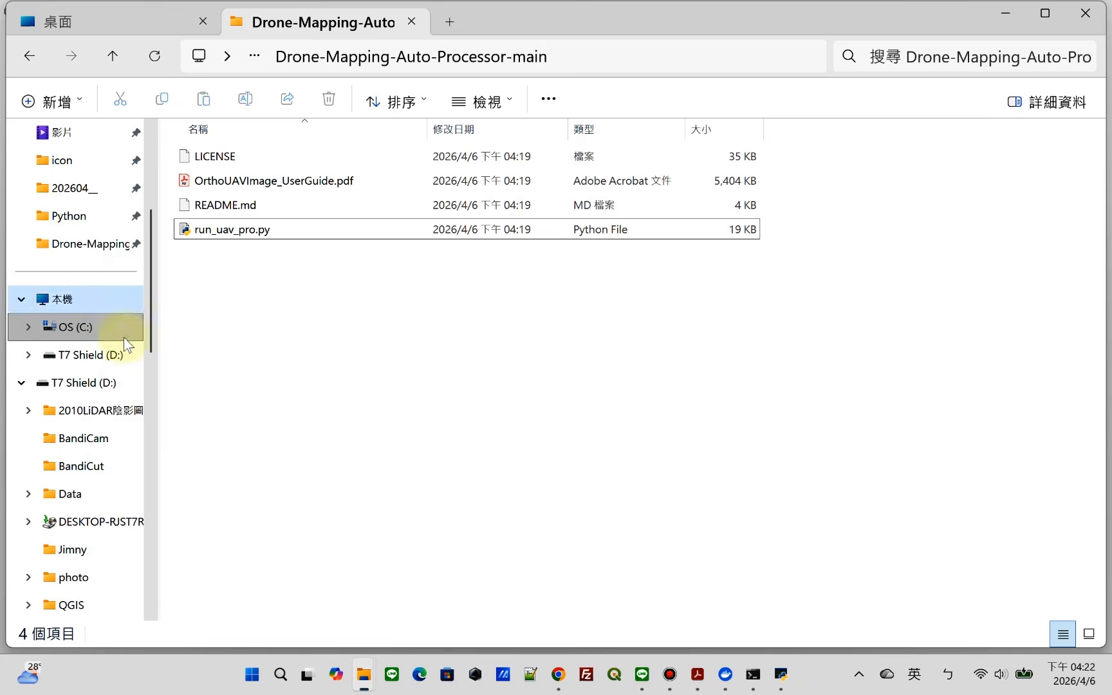
pyautogui.click(129, 244)
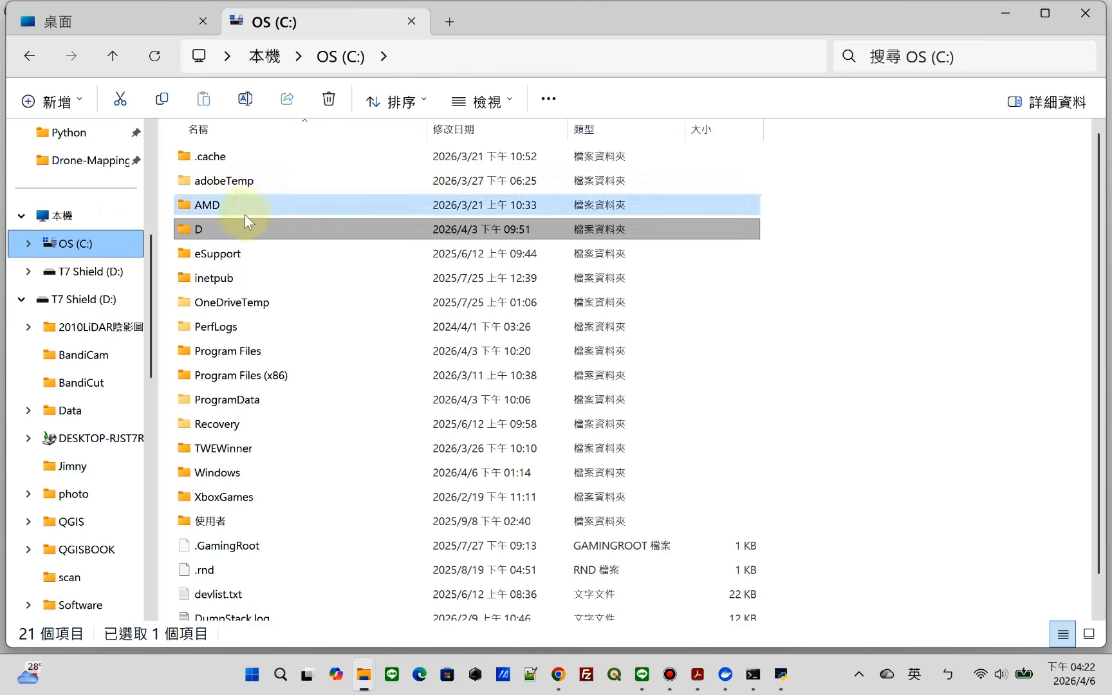
pyautogui.doubleClick(244, 223)
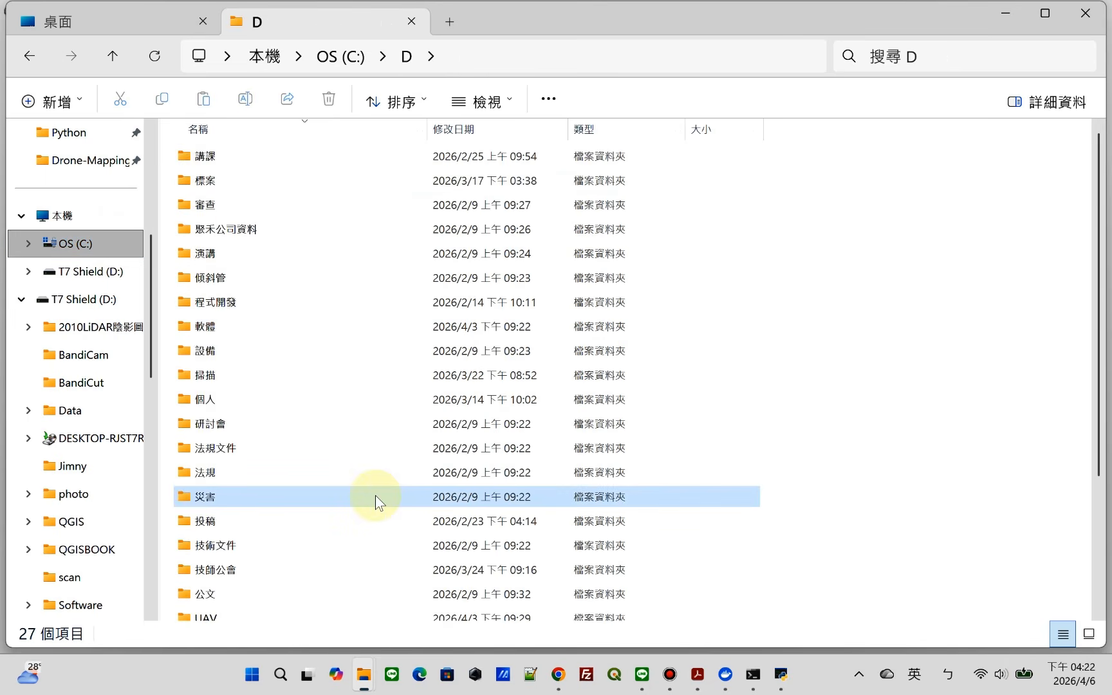
# Open the odm_dem folder inside temp\Ortho_Results to view the DSM files
pyautogui.scroll(-3, 373, 505)
pyautogui.click(363, 461)
pyautogui.press('Return')
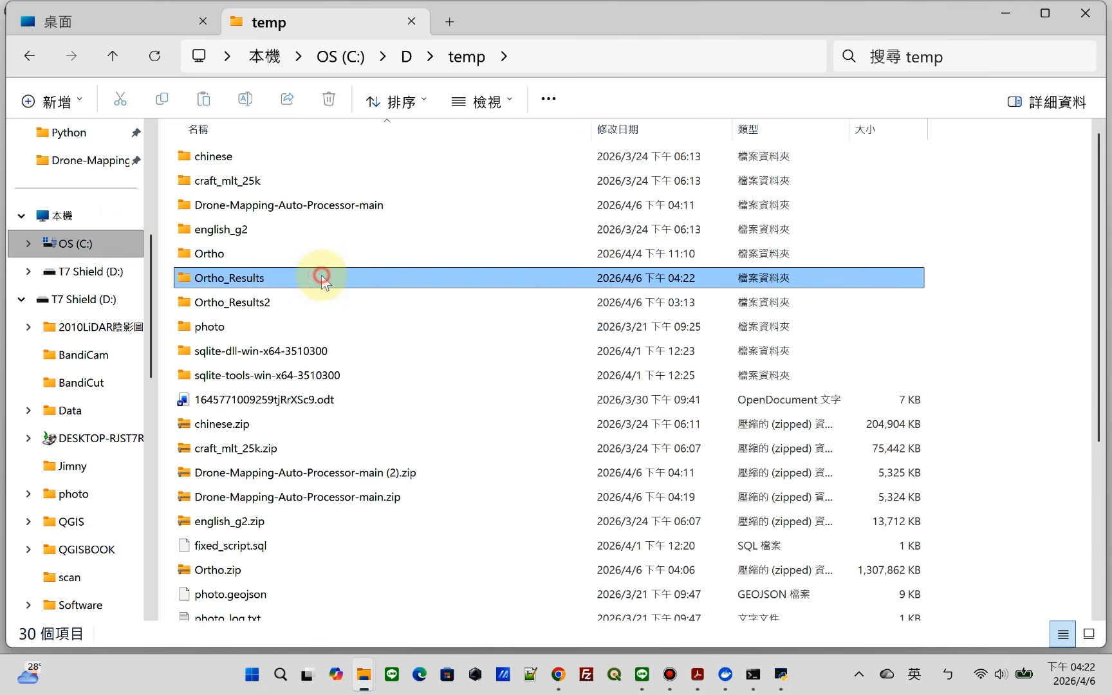
pyautogui.doubleClick(319, 278)
pyautogui.click(296, 183)
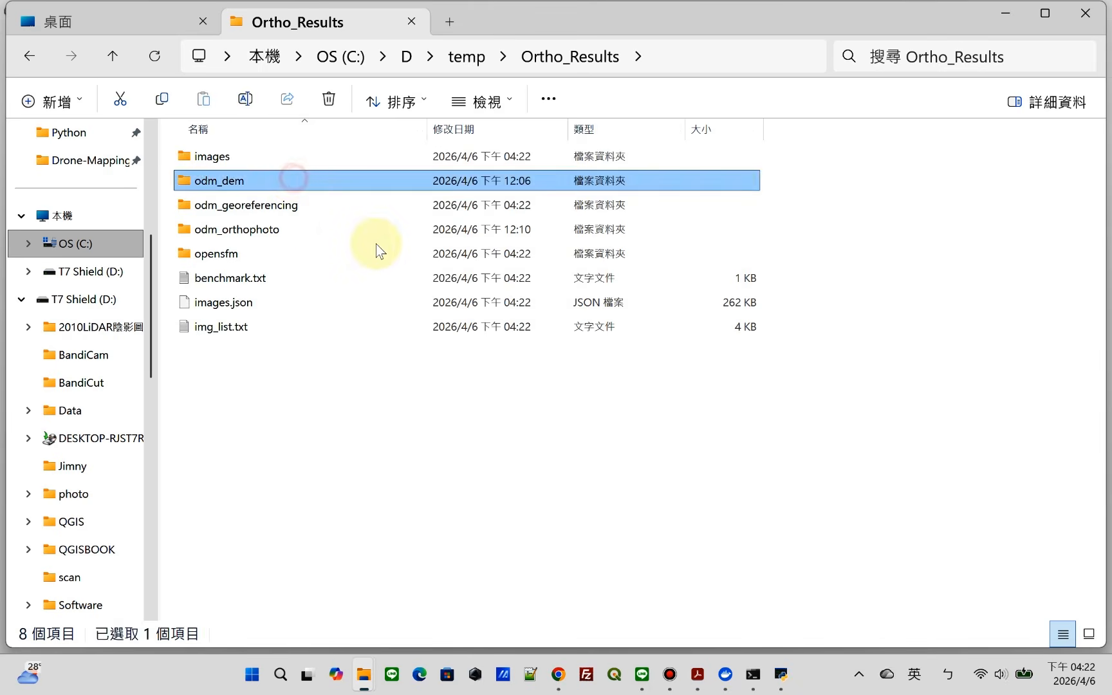
pyautogui.press('Return')
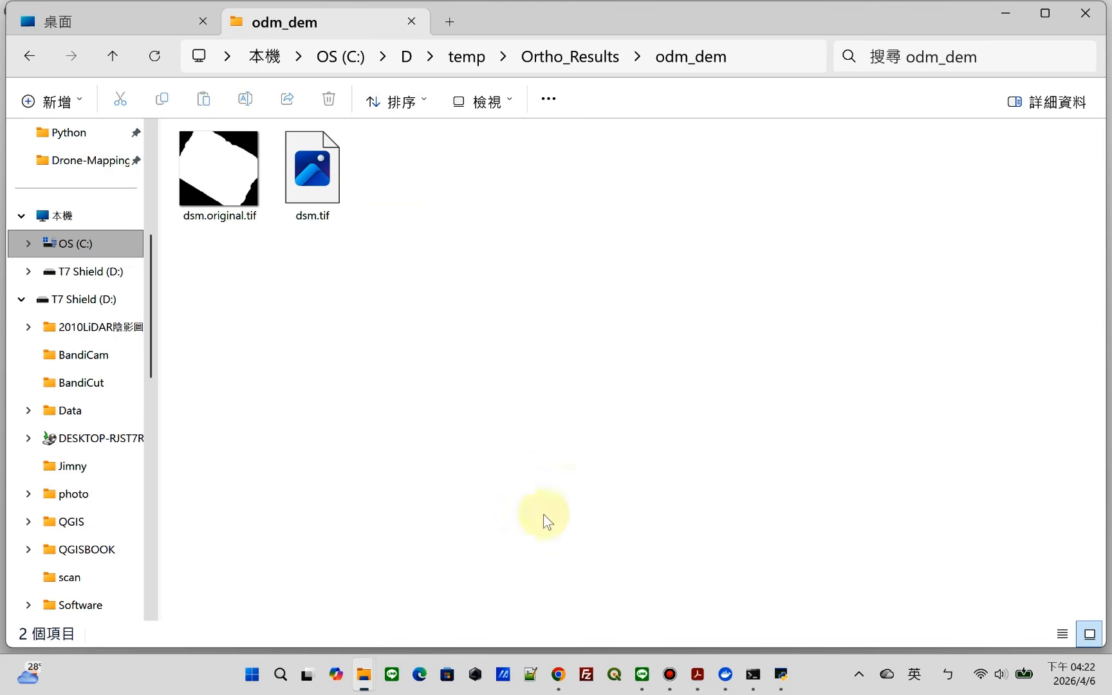
pyautogui.click(251, 673)
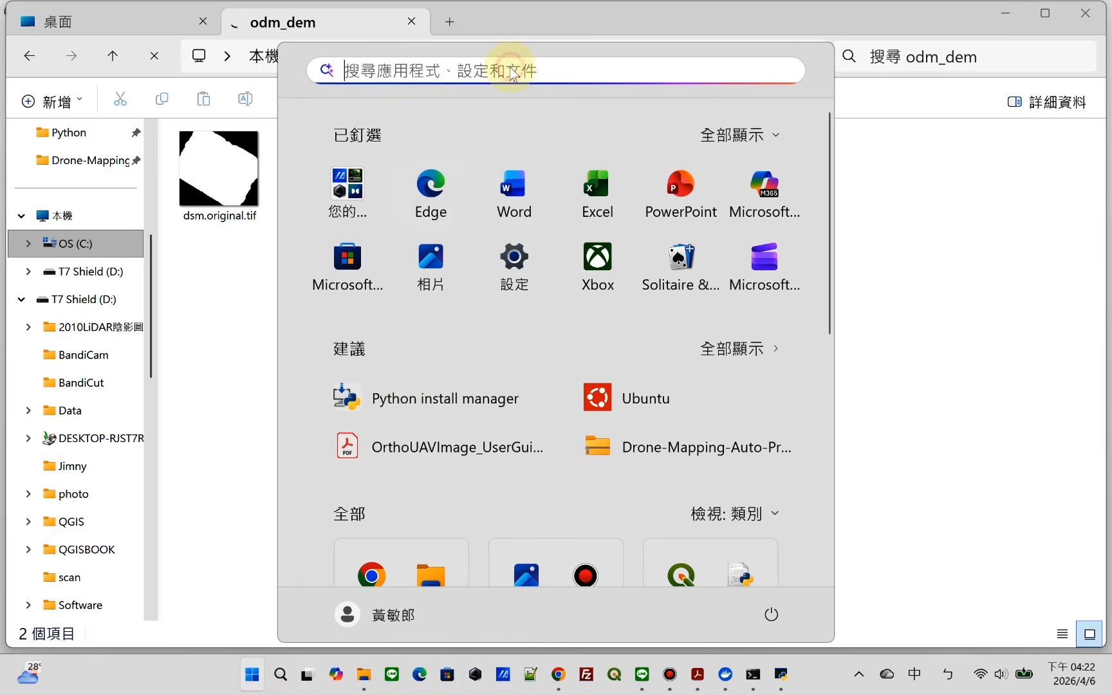
pyautogui.click(510, 67)
pyautogui.write('Q')
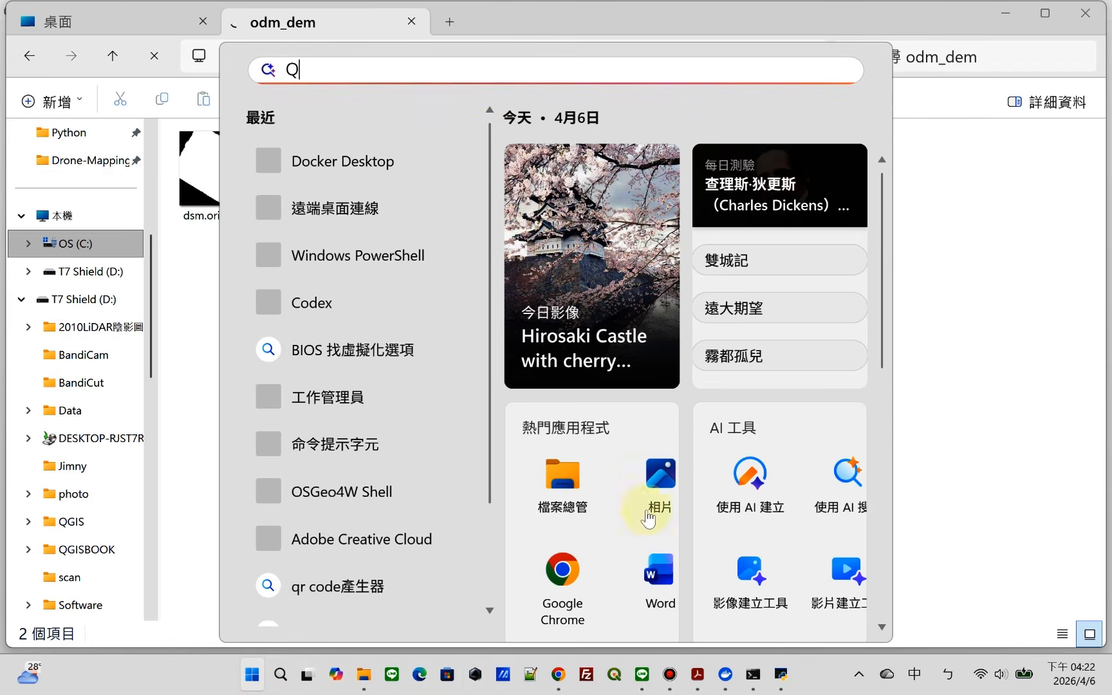
# Launch QGIS and minimize the odm_dem folder window
pyautogui.click(615, 674)
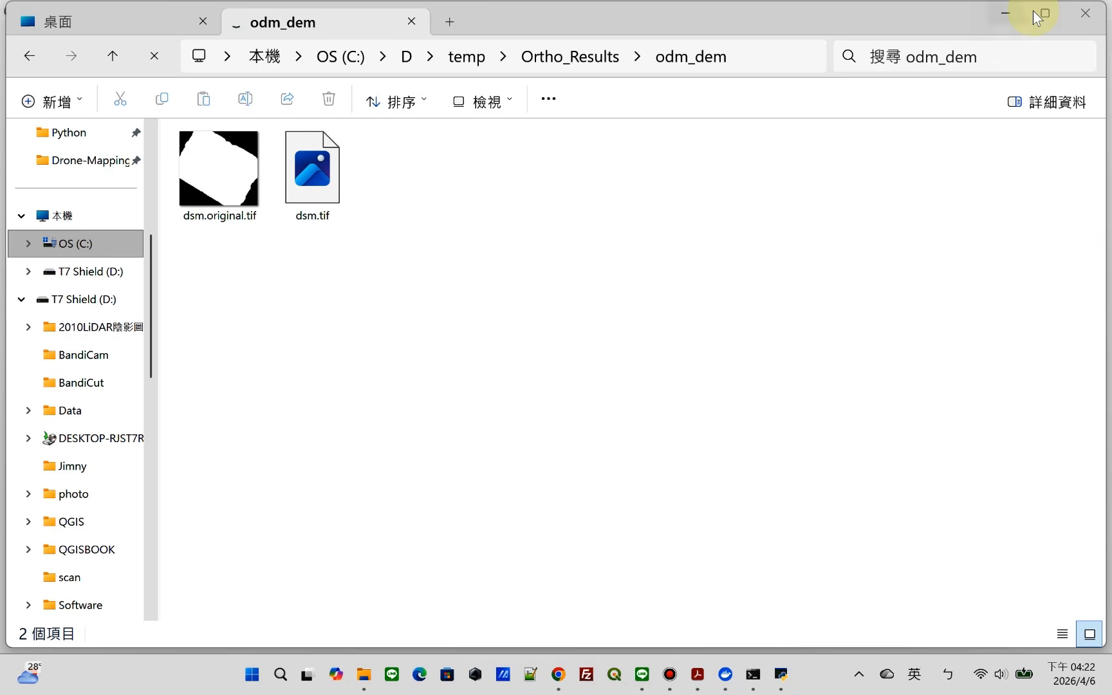
pyautogui.click(1006, 13)
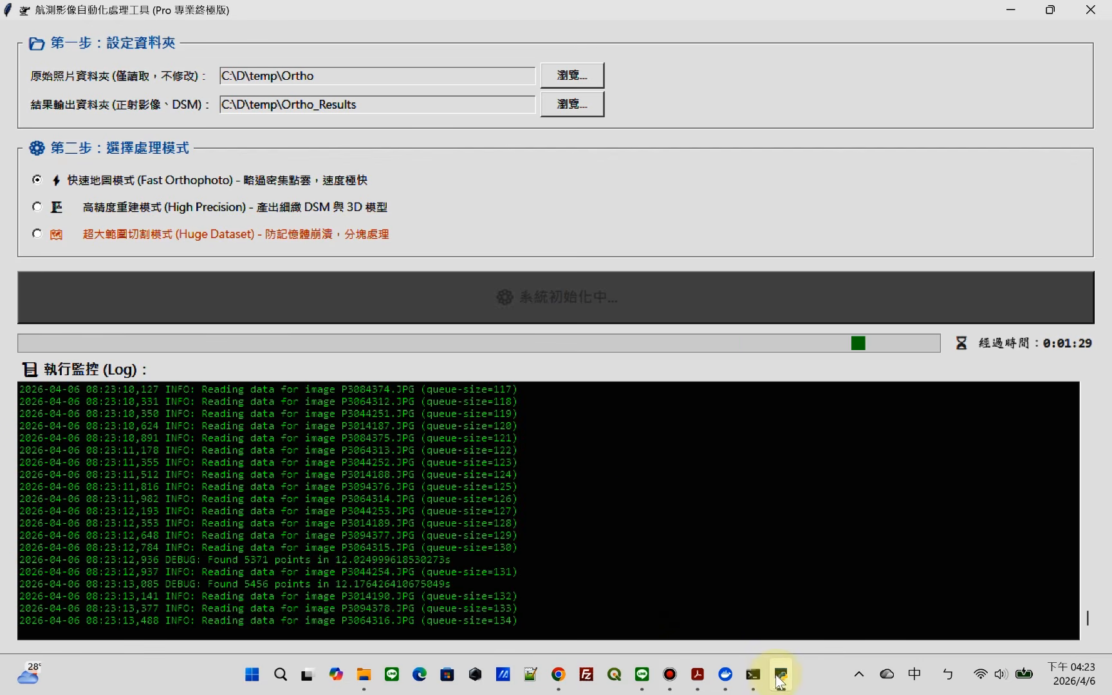
pyautogui.moveTo(784, 681)
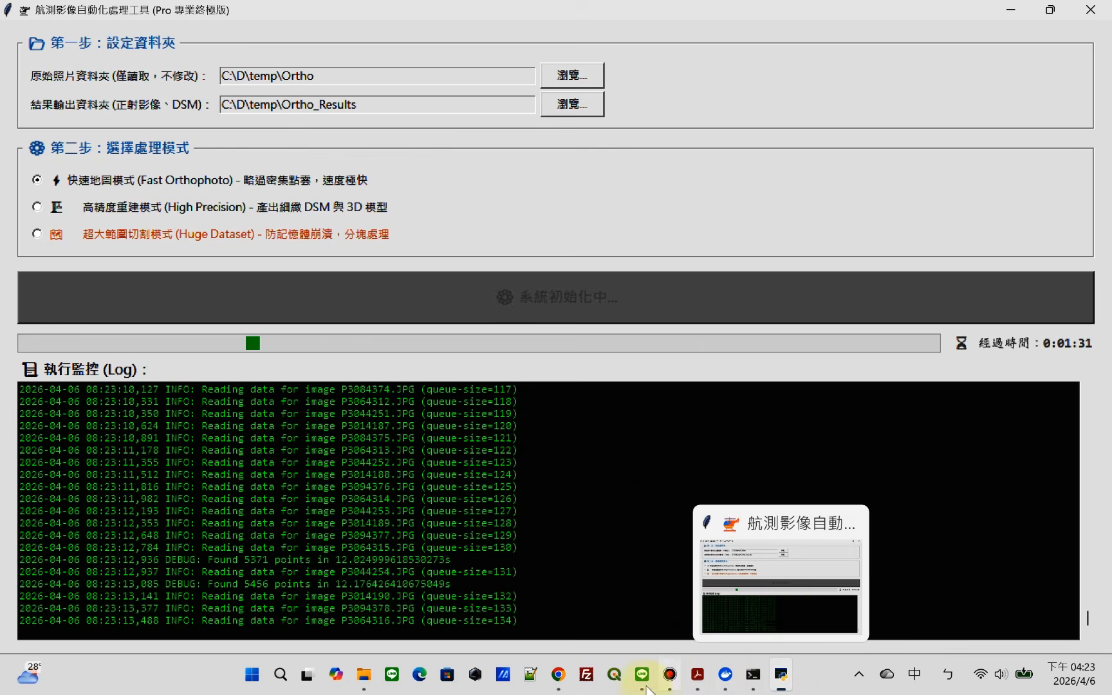
pyautogui.click(615, 677)
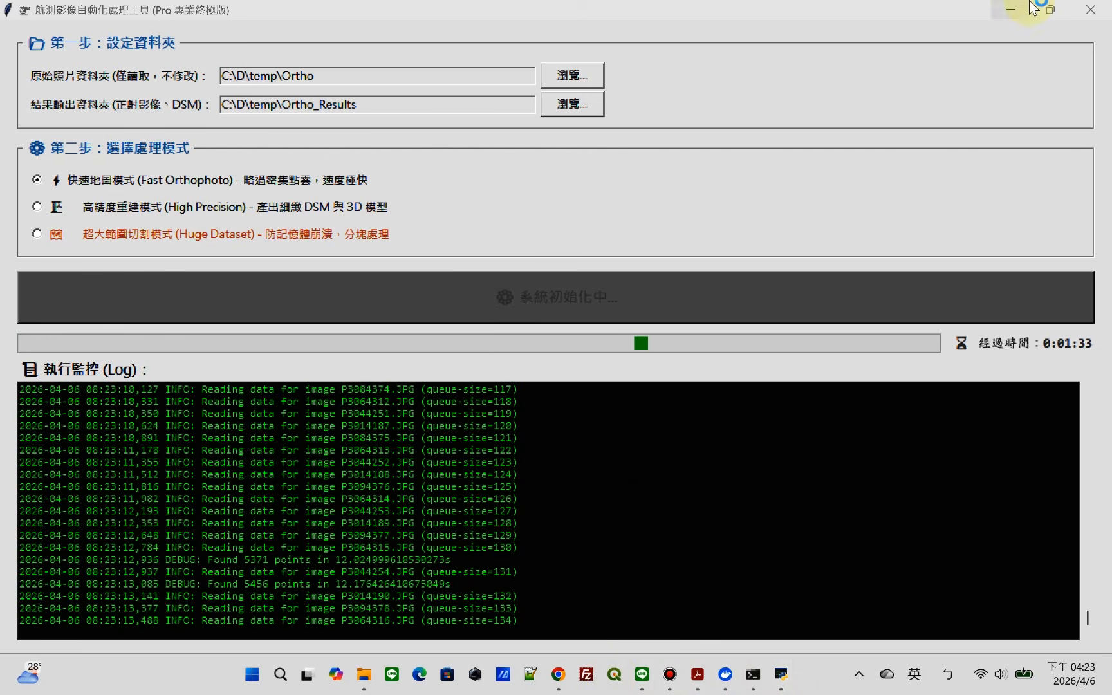
# Minimize the processing tool, the File Explorer windows and the browser to clear the desktop for QGIS
pyautogui.click(1011, 14)
pyautogui.click(1007, 7)
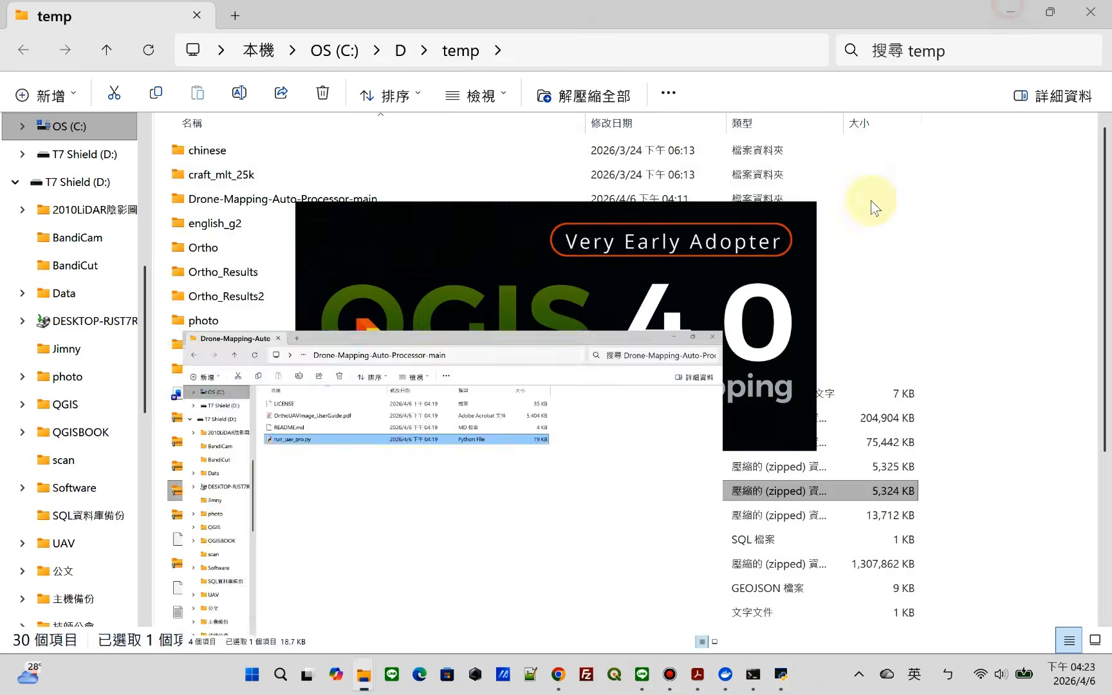
pyautogui.click(1009, 14)
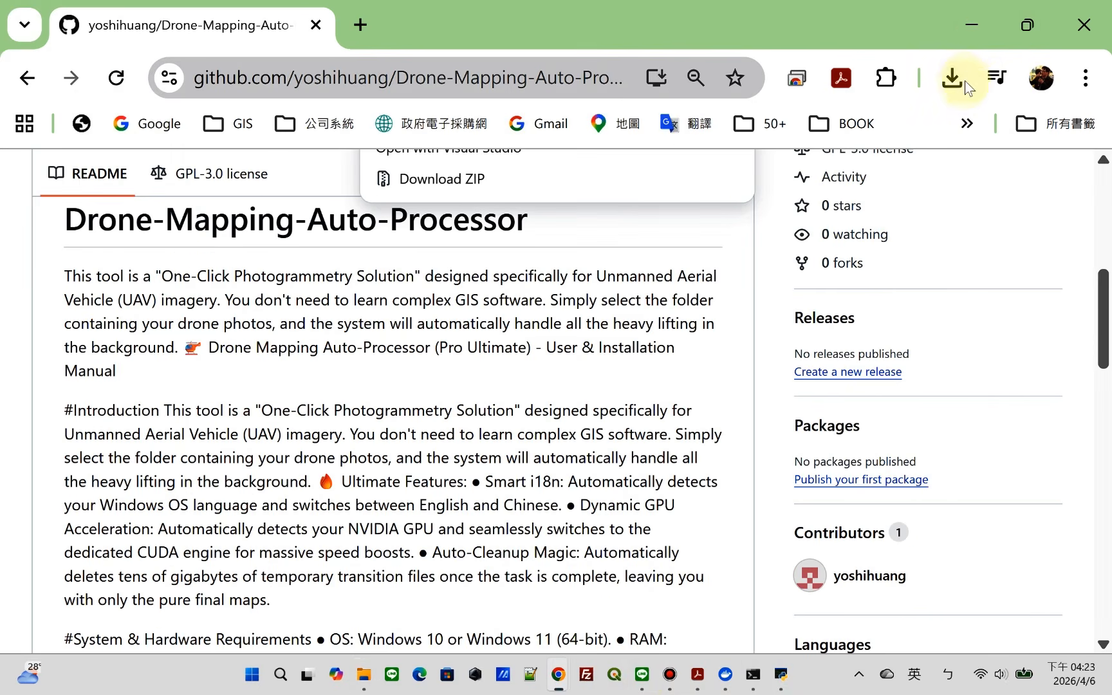
pyautogui.click(974, 28)
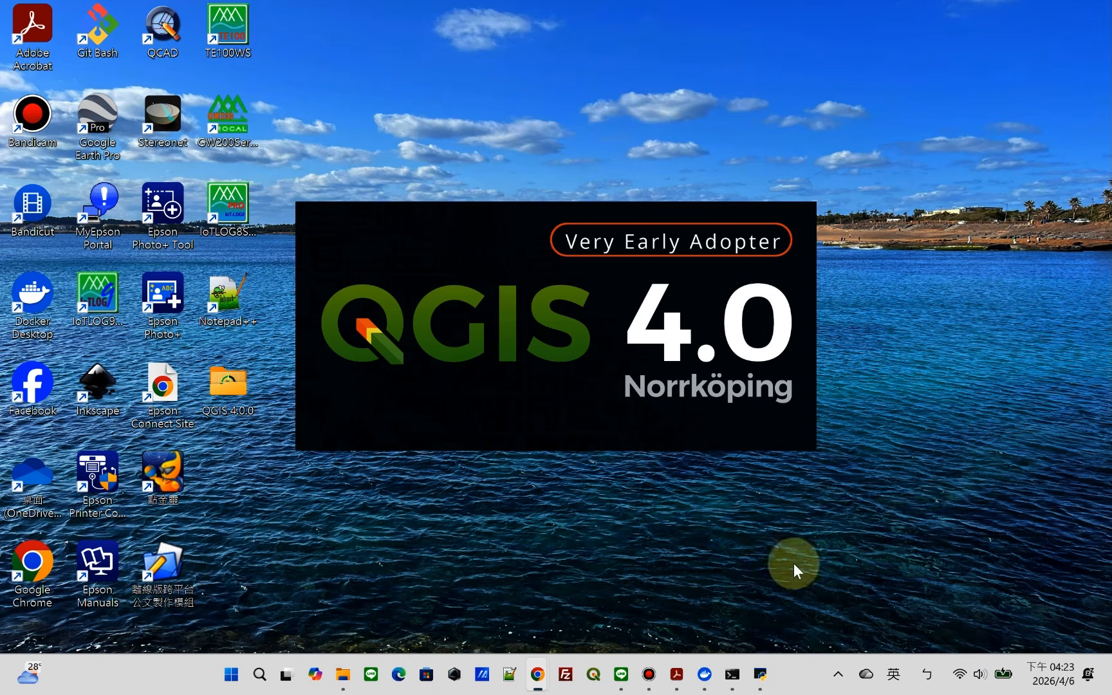
# Bring up the odm_dem folder window, move it aside to expose QGIS, and minimize the py.exe console
pyautogui.click(743, 675)
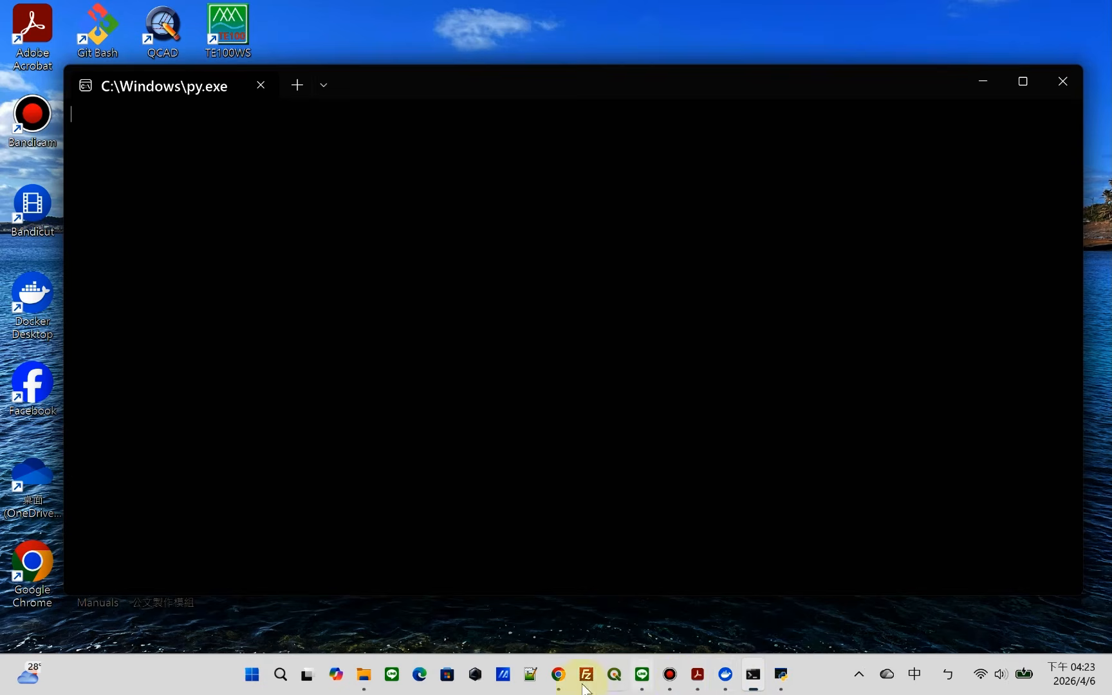
pyautogui.click(364, 675)
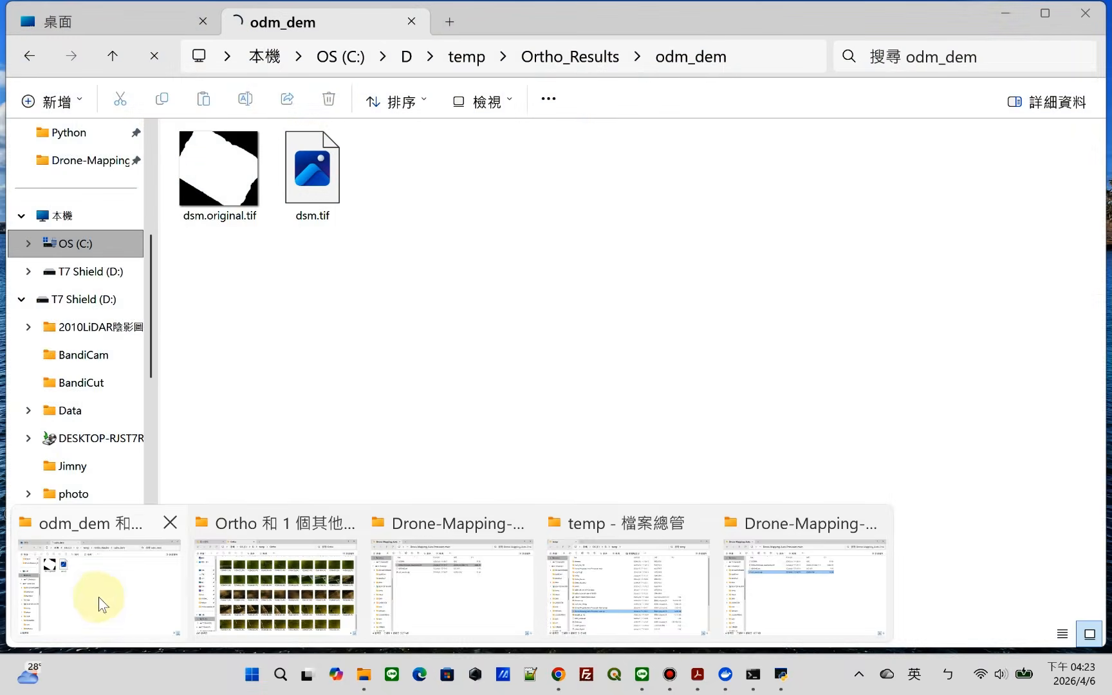
pyautogui.click(99, 599)
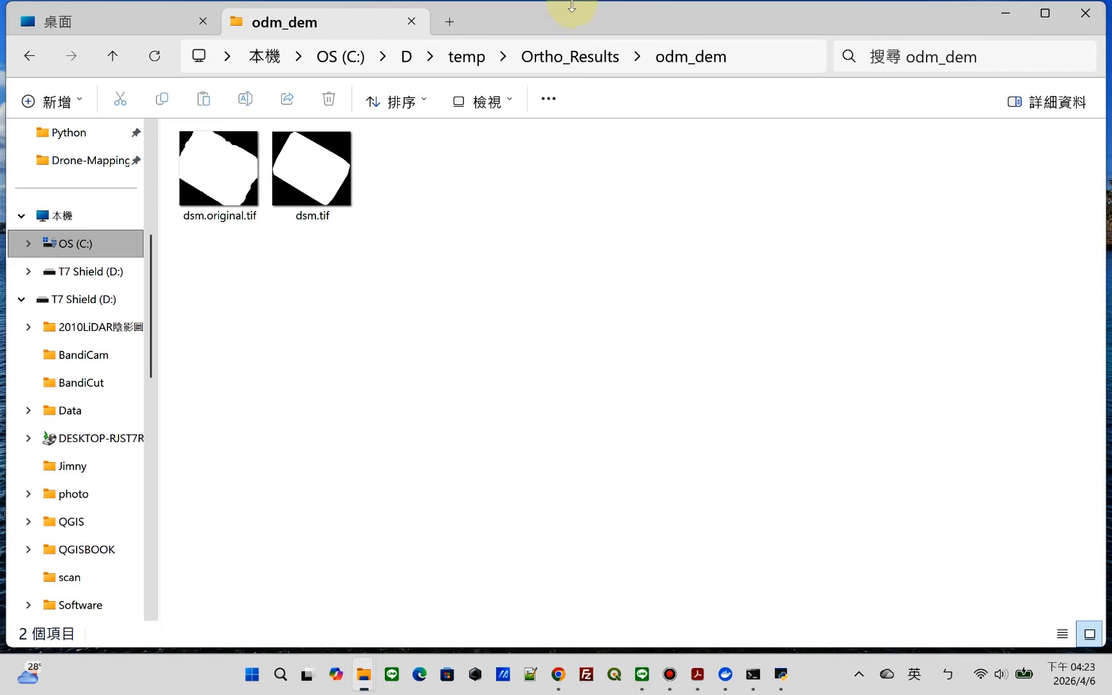
pyautogui.moveTo(571, 18); pyautogui.dragTo(973, 140)
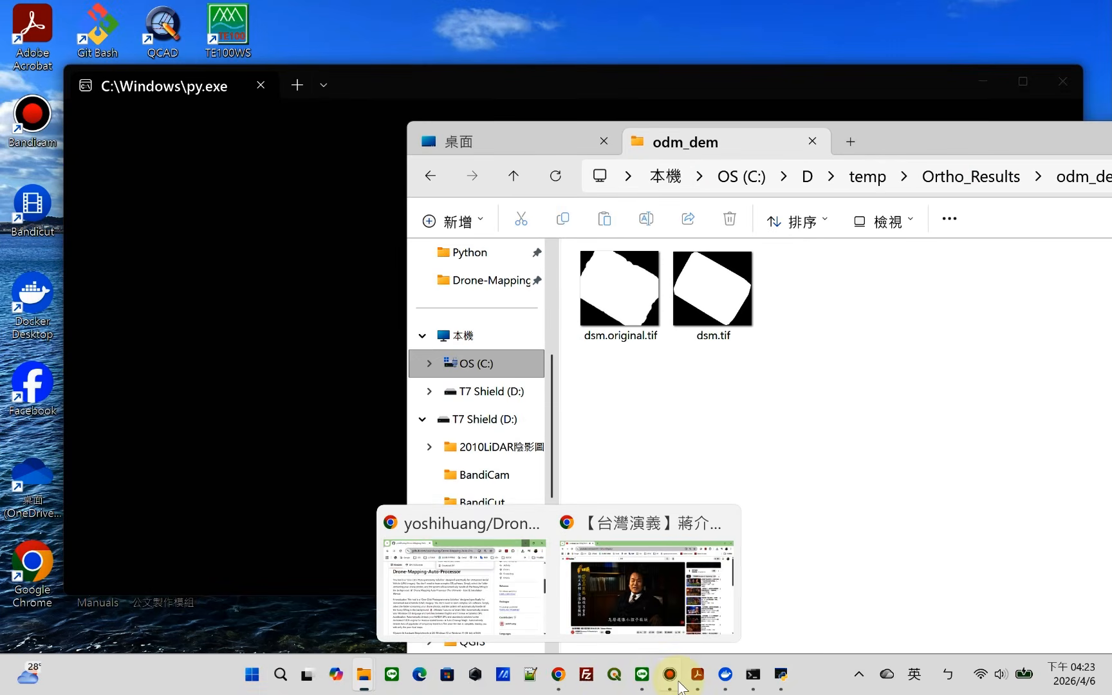
pyautogui.moveTo(672, 688)
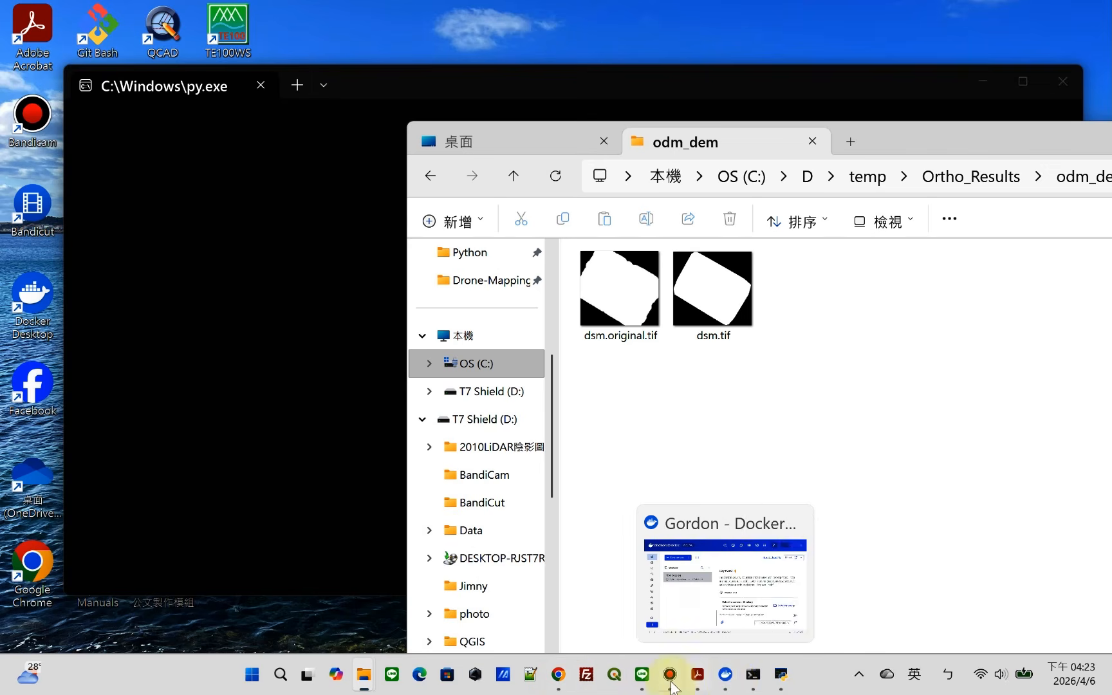
pyautogui.click(982, 82)
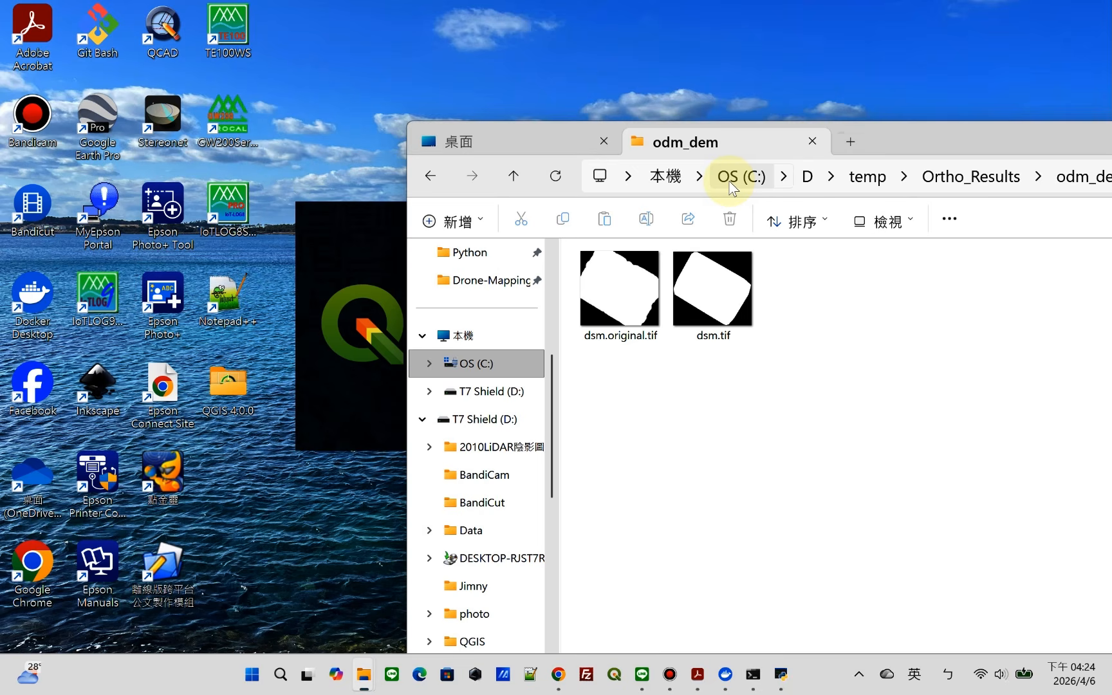
# Add odm_orthophoto.tif from the odm_orthophoto folder in Ortho_Results to QGIS as a layer and dismiss the MetaSearch plugin warning
pyautogui.click(981, 184)
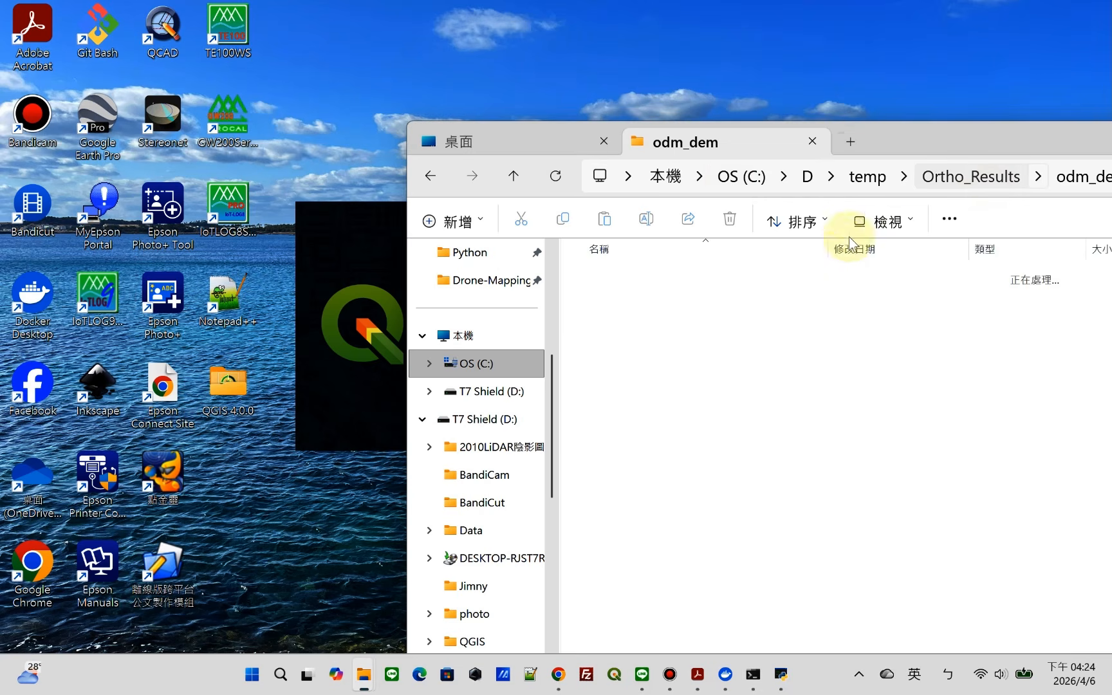
pyautogui.doubleClick(695, 346)
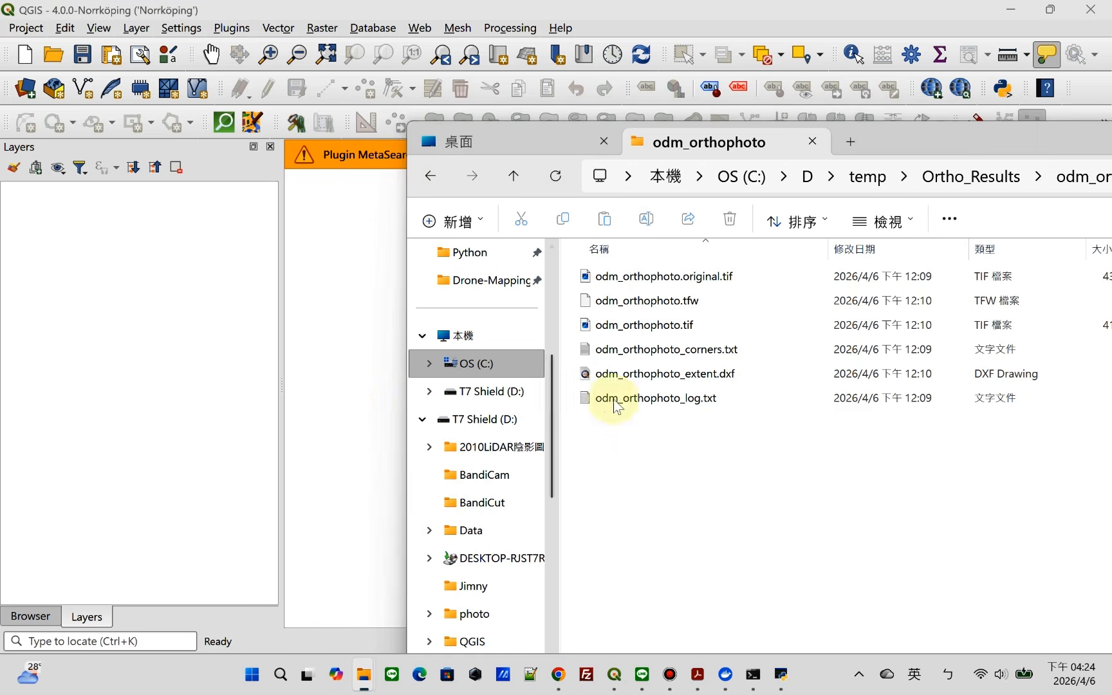
pyautogui.click(705, 348)
pyautogui.click(692, 327)
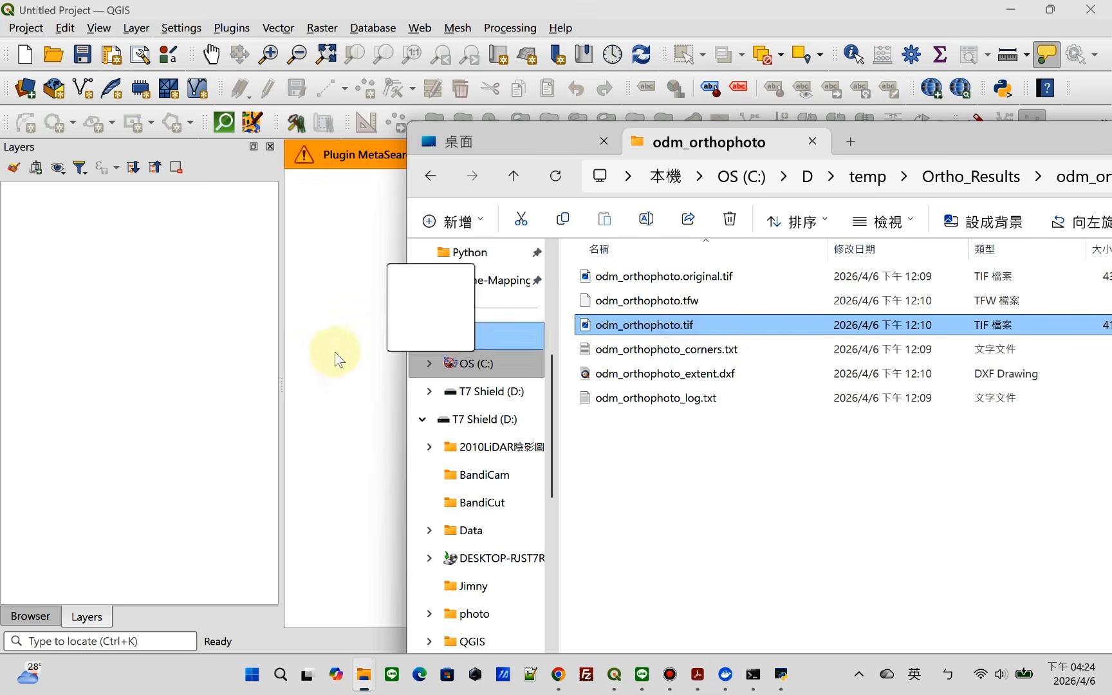
pyautogui.click(365, 258)
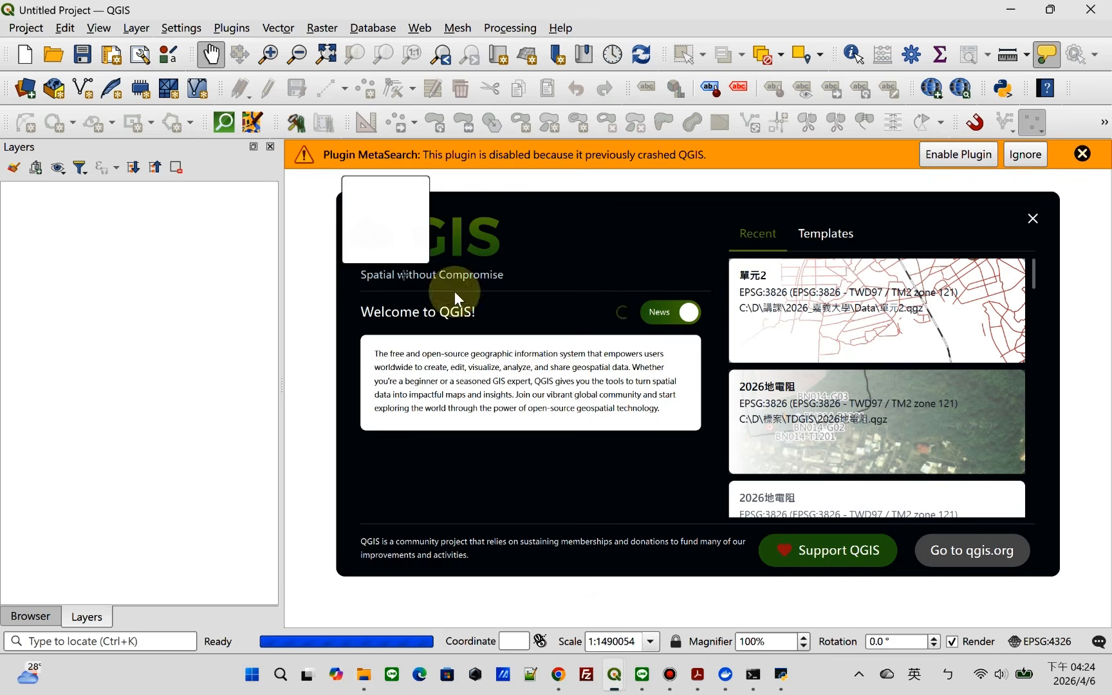
pyautogui.click(1084, 155)
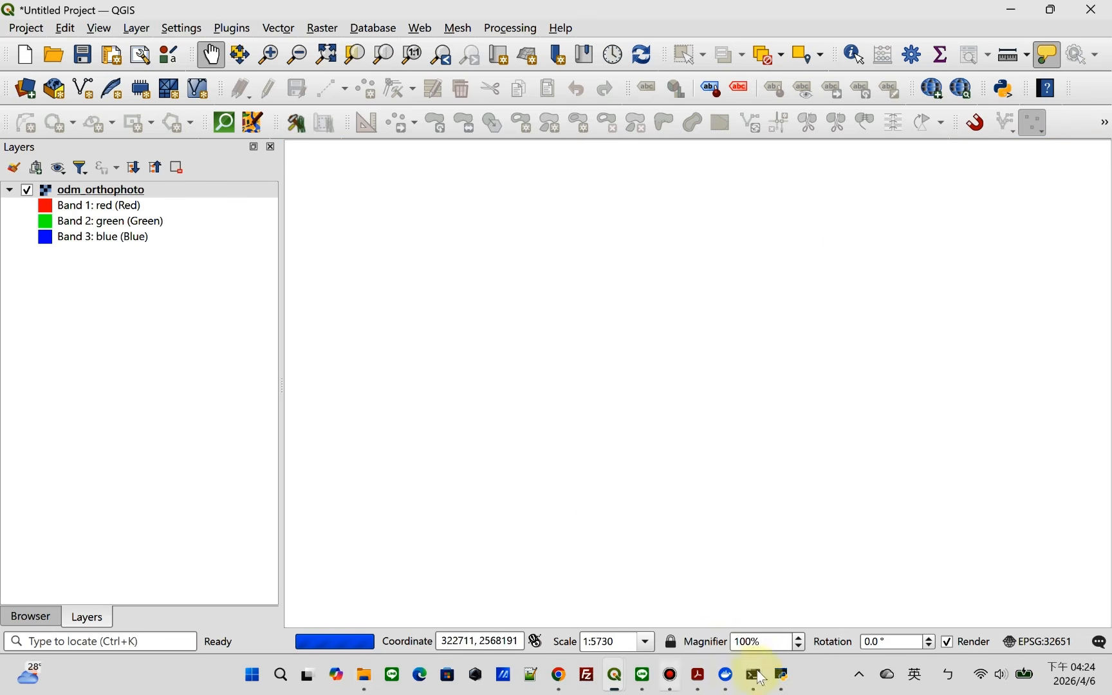
# Add dsm.tif from temp\Ortho_Results\odm_dem to the QGIS layers and bring the QGIS window to the front
pyautogui.moveTo(364, 675)
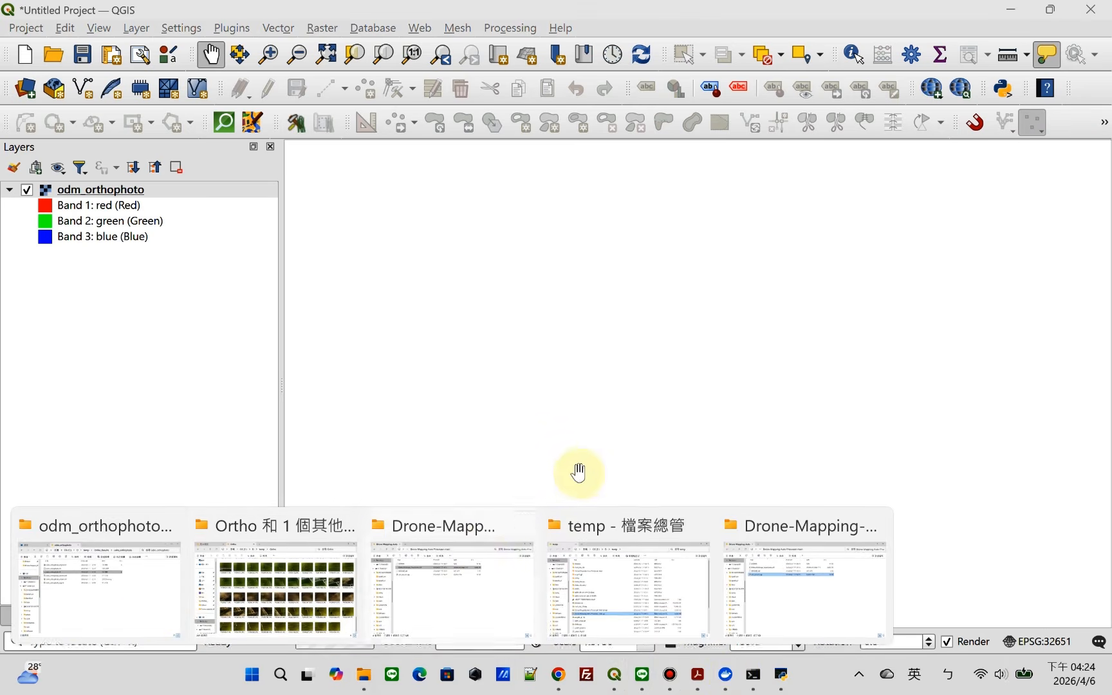
pyautogui.click(148, 609)
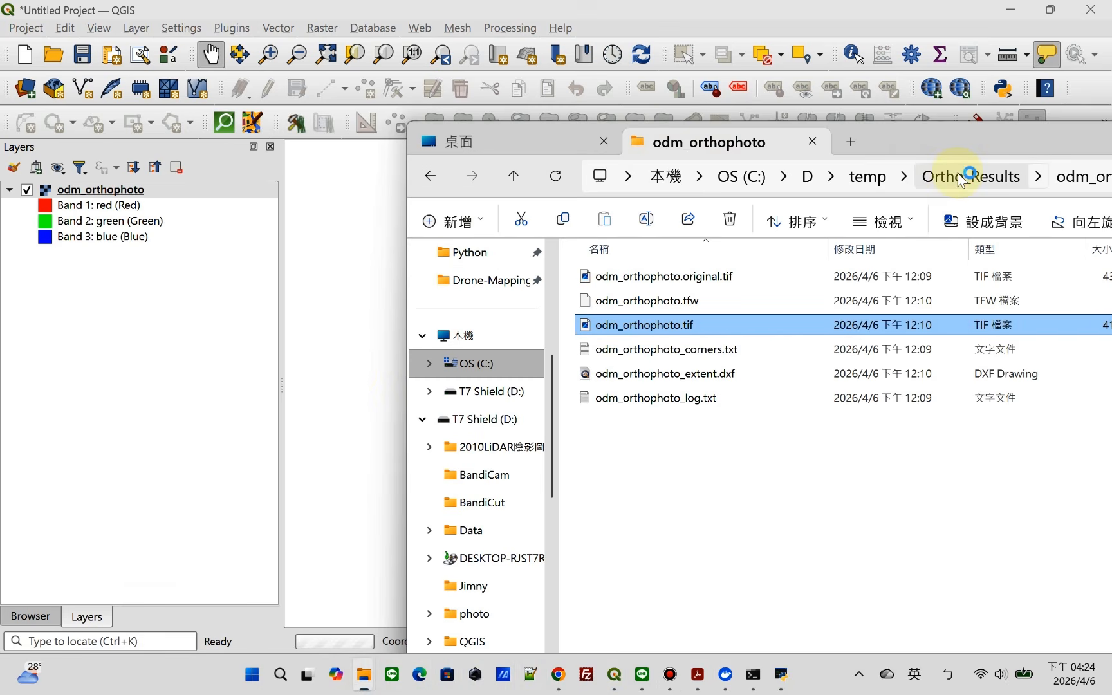
pyautogui.click(868, 178)
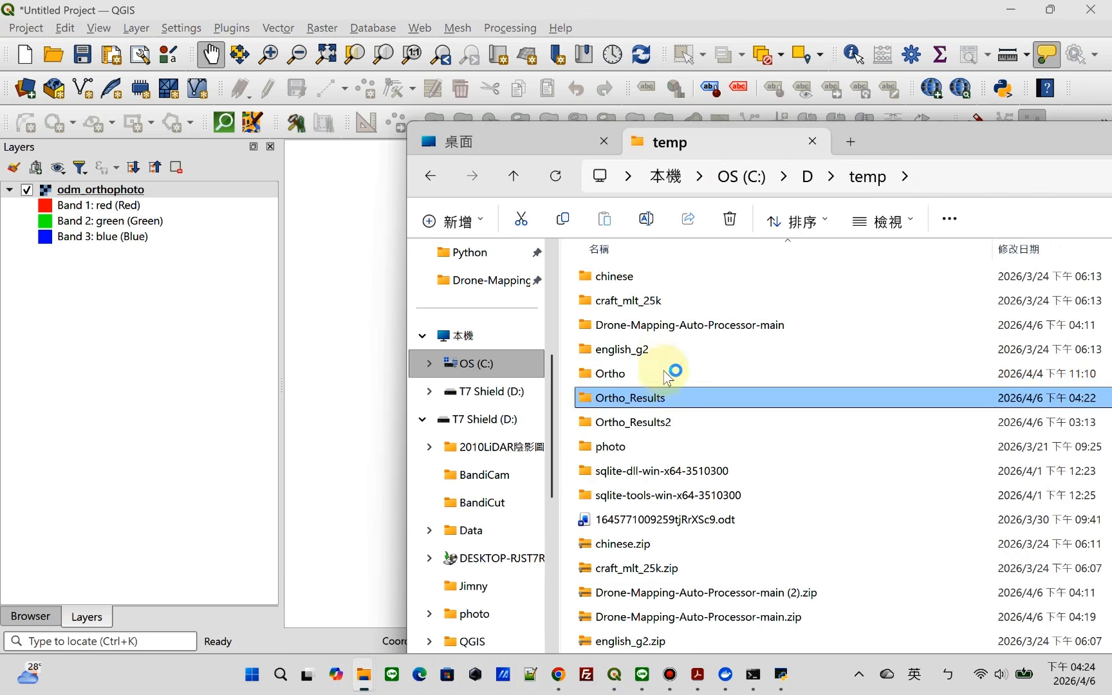
pyautogui.doubleClick(672, 379)
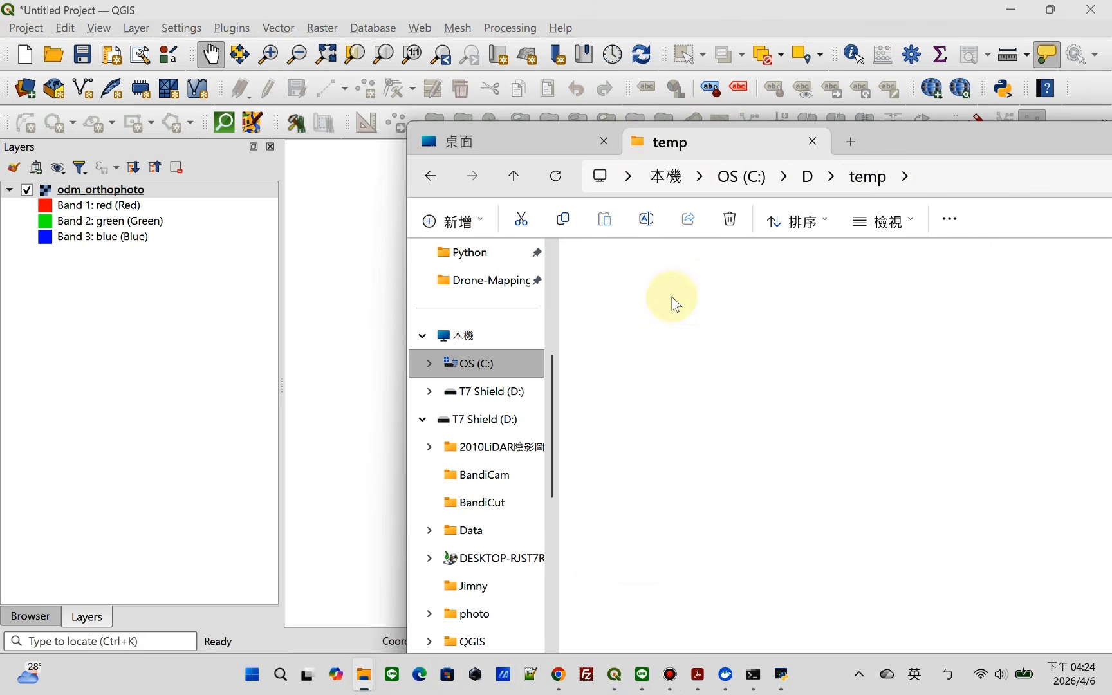
pyautogui.click(877, 182)
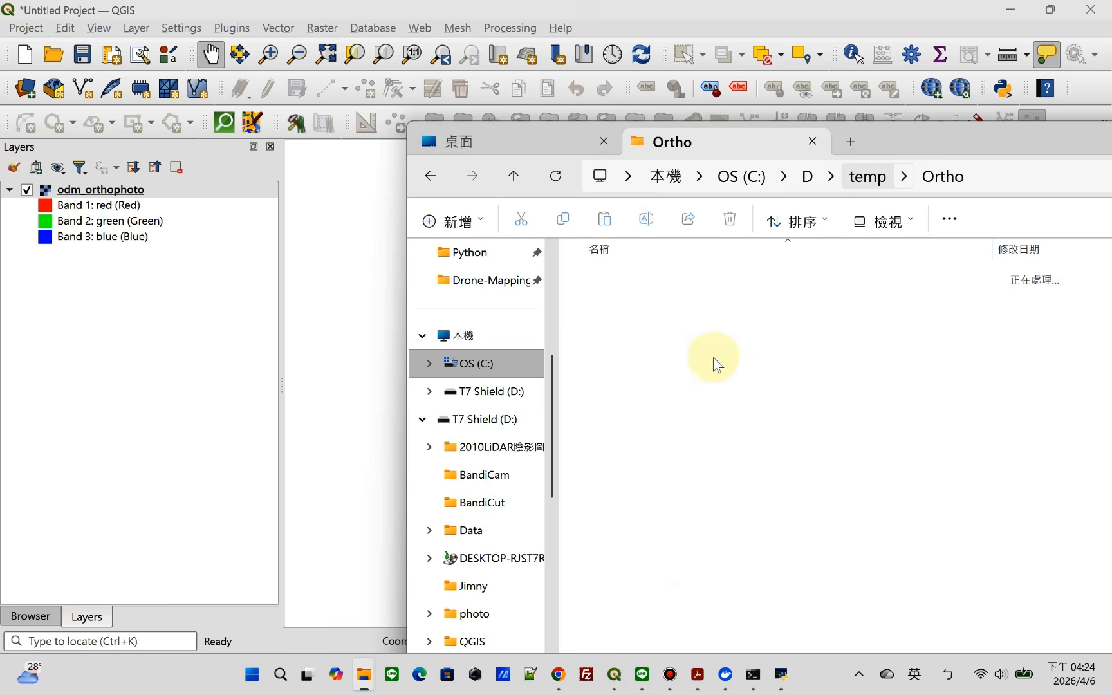
pyautogui.click(693, 422)
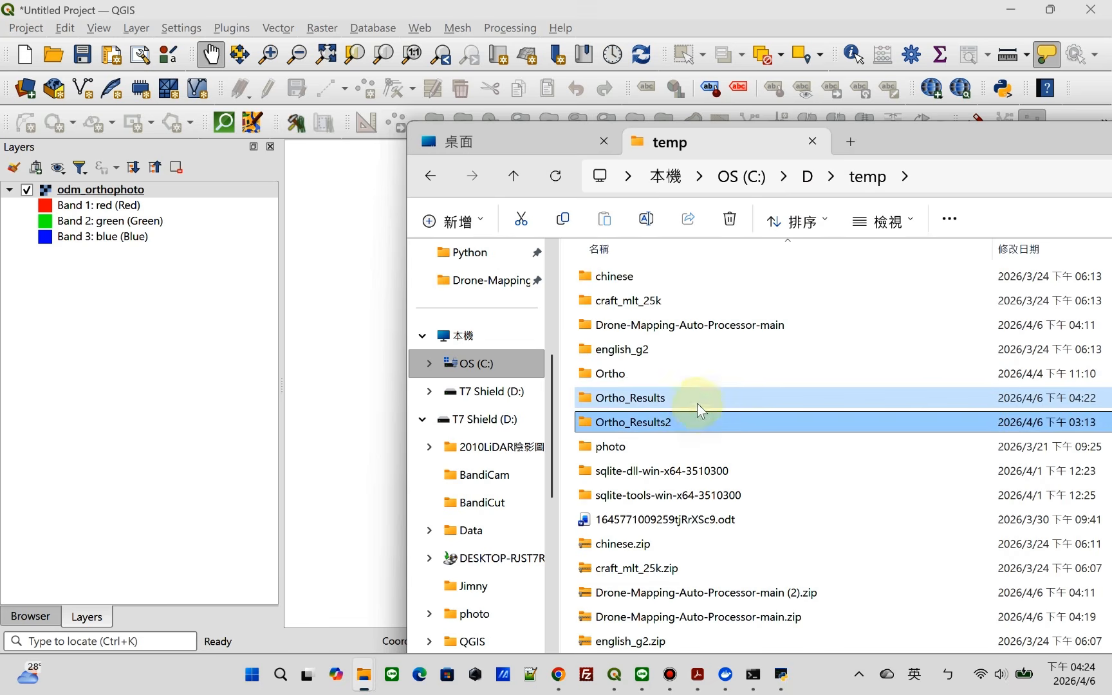
pyautogui.doubleClick(702, 397)
pyautogui.doubleClick(653, 299)
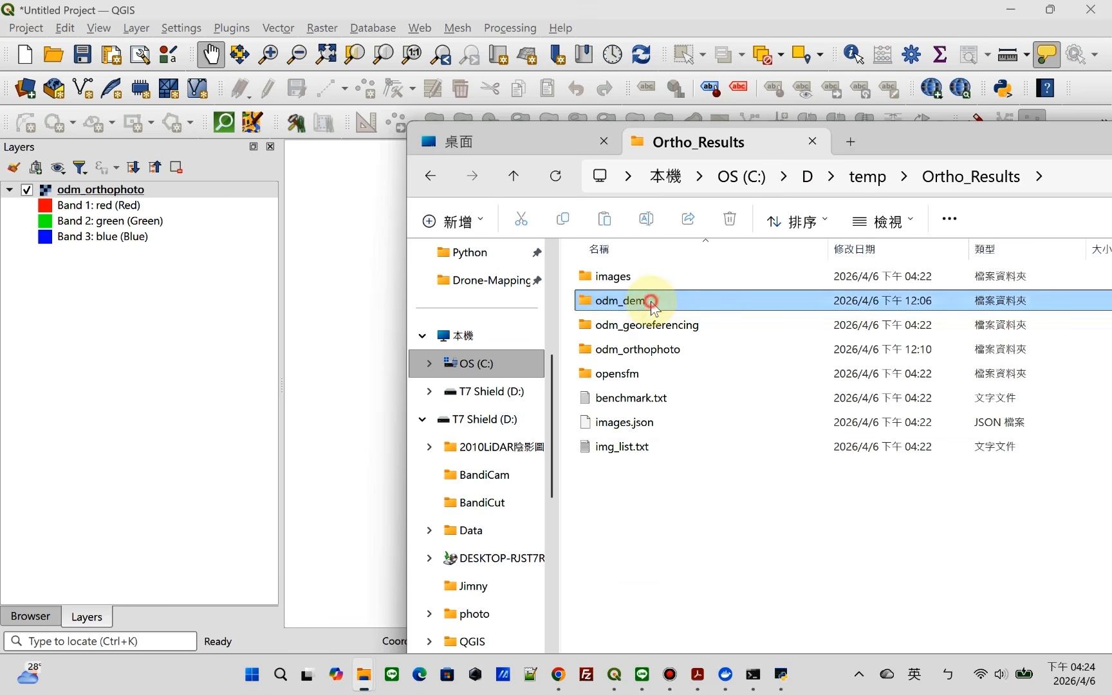
pyautogui.moveTo(711, 283); pyautogui.dragTo(179, 347)
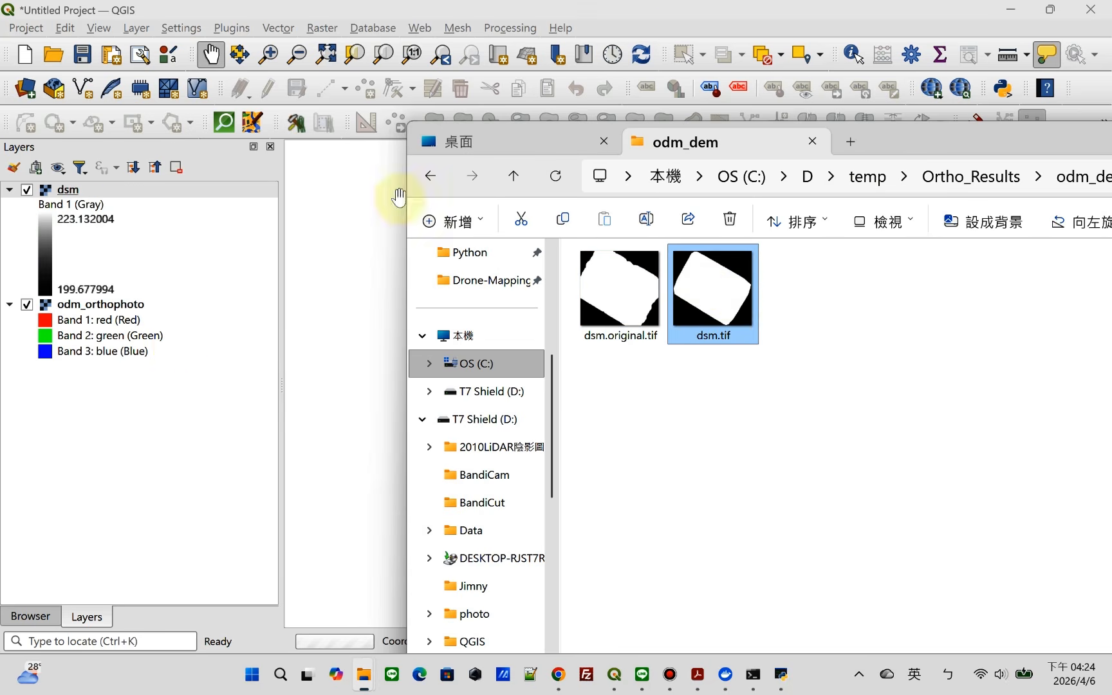
pyautogui.click(725, 13)
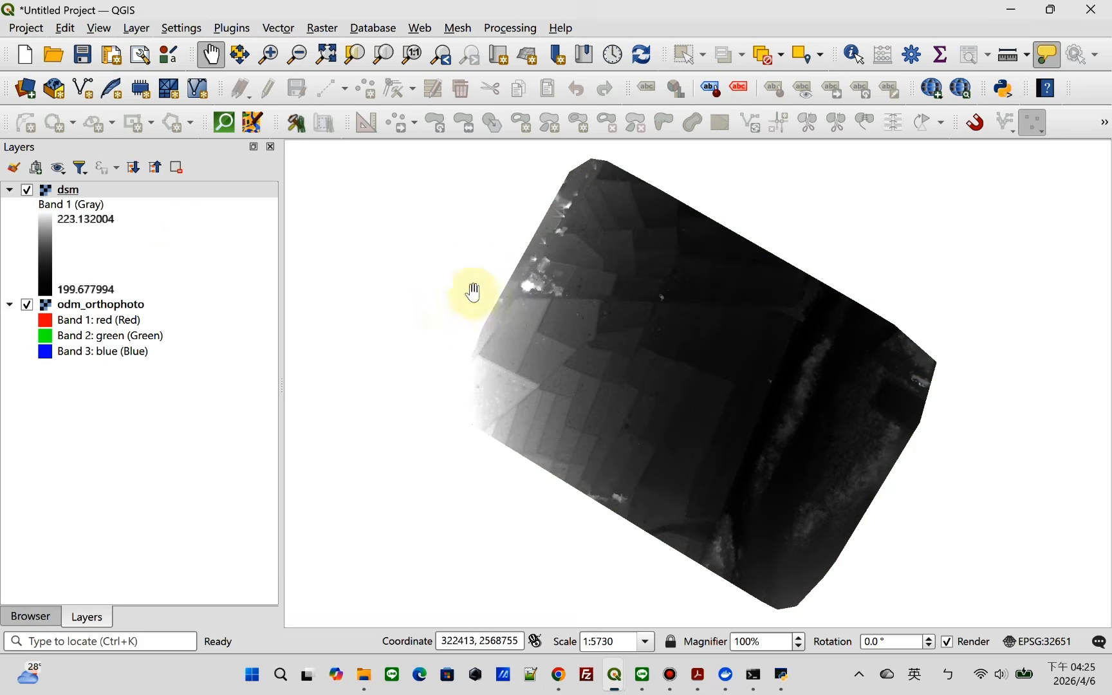
# Hide the dsm layer and select the odm_orthophoto layer to view the orthophoto on the map
pyautogui.scroll(2, 836, 309)
pyautogui.scroll(-2, 745, 385)
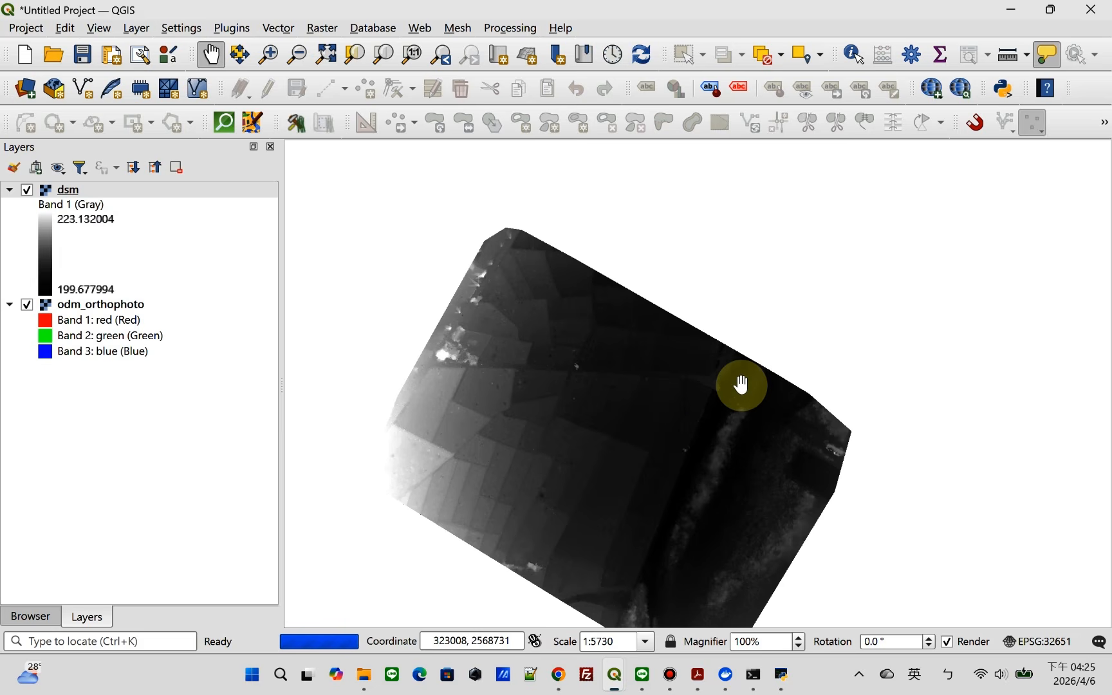
pyautogui.click(27, 189)
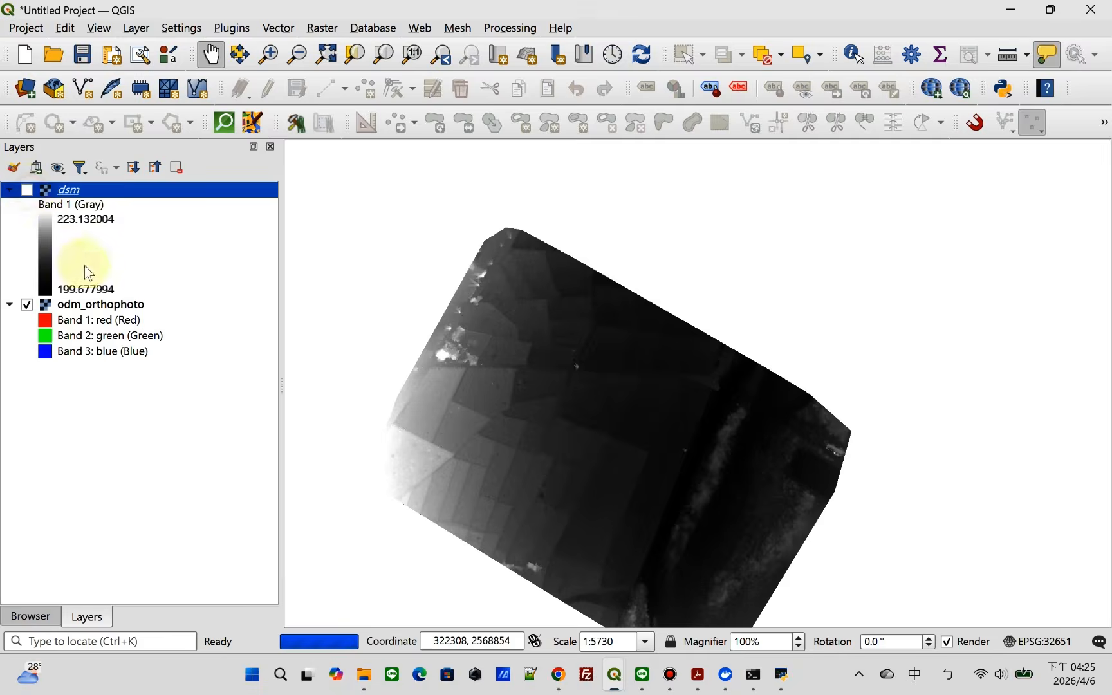
pyautogui.click(93, 304)
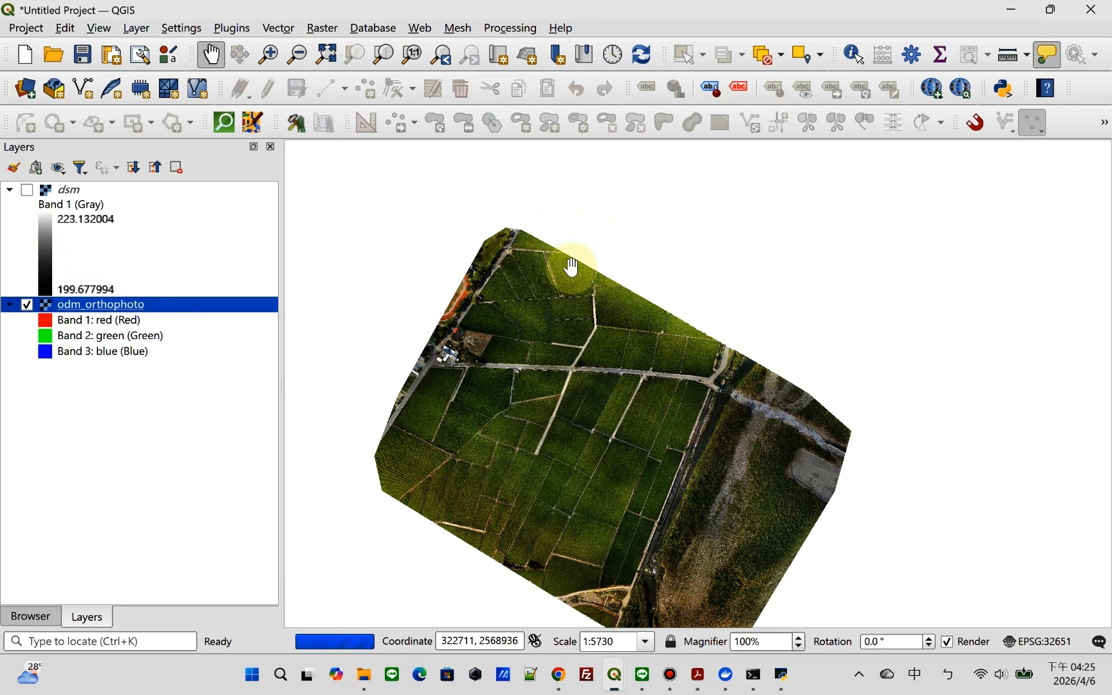